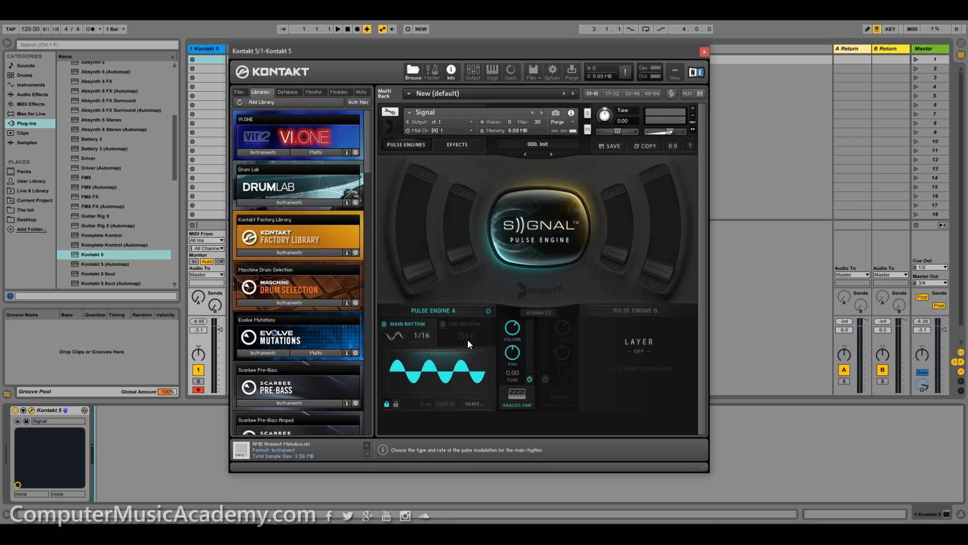
Check which pulse types are available for the main rhythm of Pulse Engine A
{"action": "left_click", "coordinate": [397, 336]}
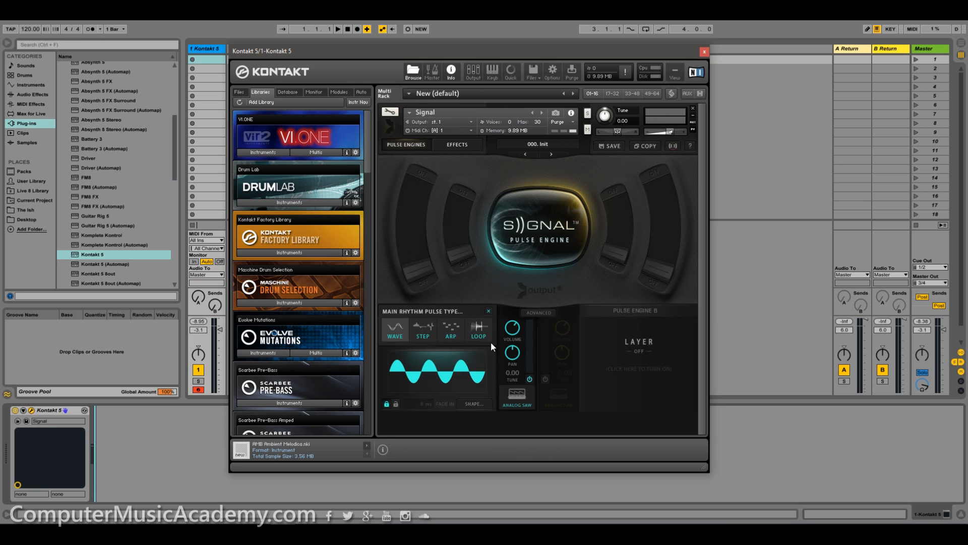
{"action": "left_click", "coordinate": [489, 309]}
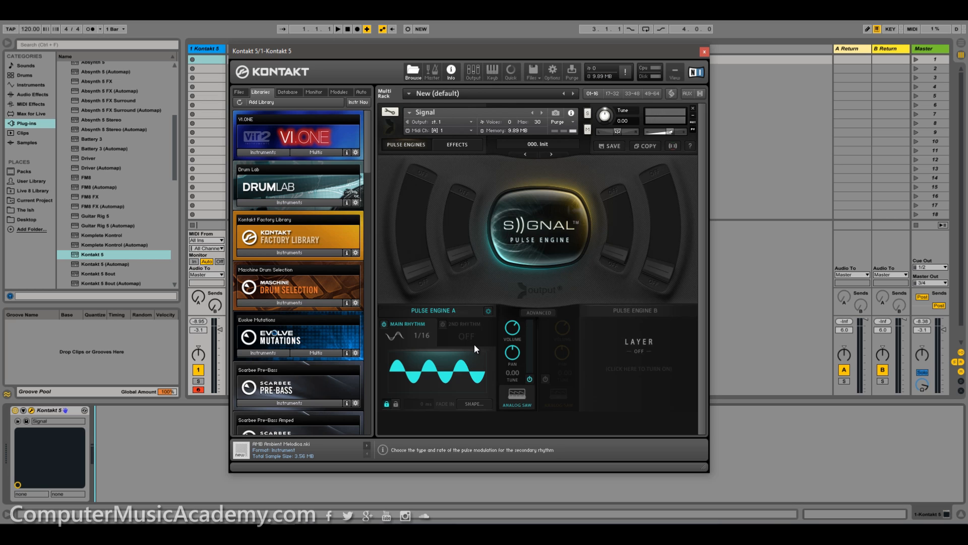
Filter the Signal presets by Organic and Beautiful and load the preset 006. Ocean Depths
{"action": "left_click", "coordinate": [542, 143]}
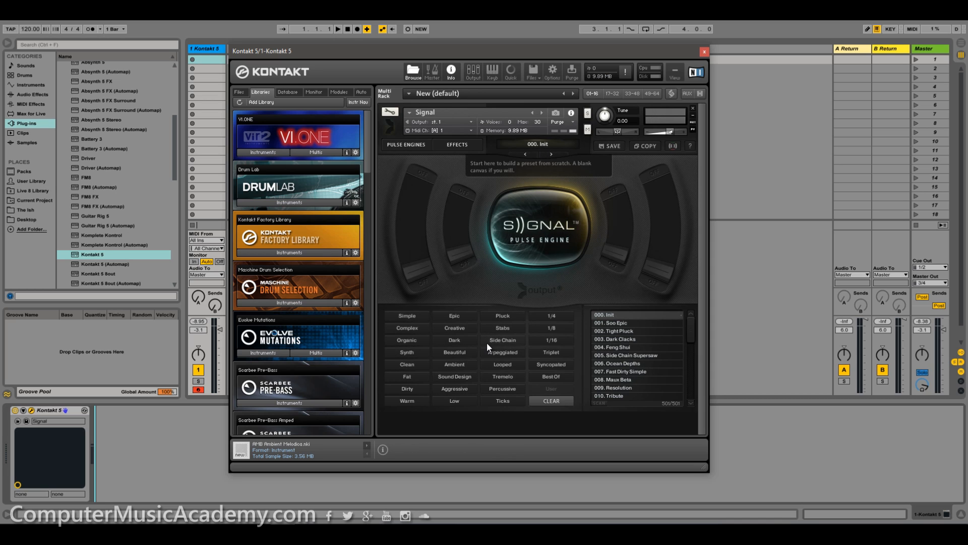
{"action": "left_click", "coordinate": [413, 342]}
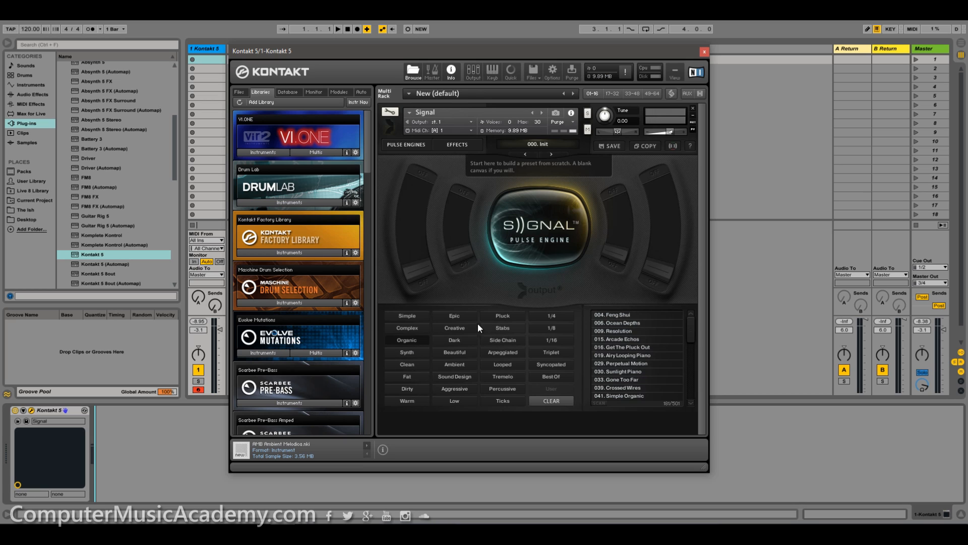
{"action": "left_click", "coordinate": [454, 353]}
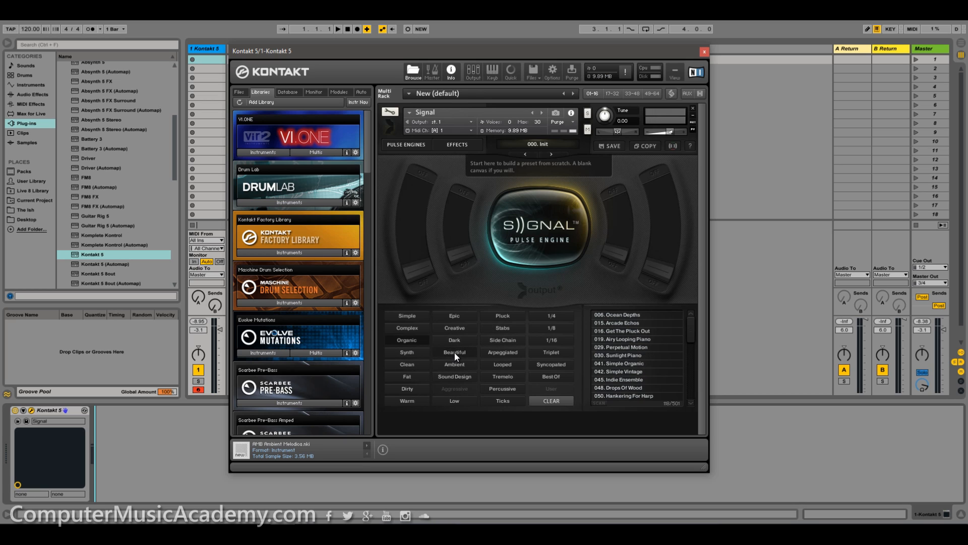
{"action": "left_click", "coordinate": [621, 315]}
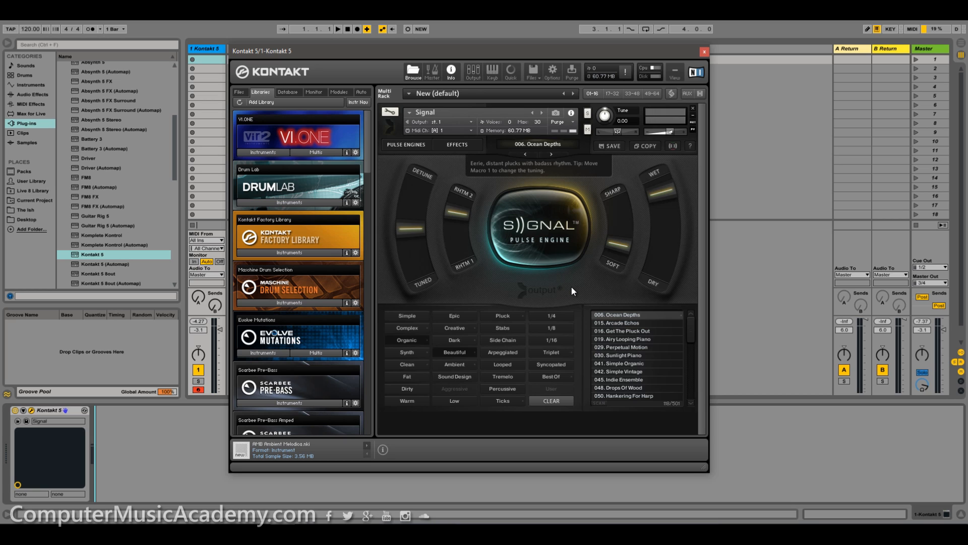
Examine the Pulse Engine A and B settings of the Ocean Depths preset and return to the preset browser
{"action": "left_click", "coordinate": [414, 146]}
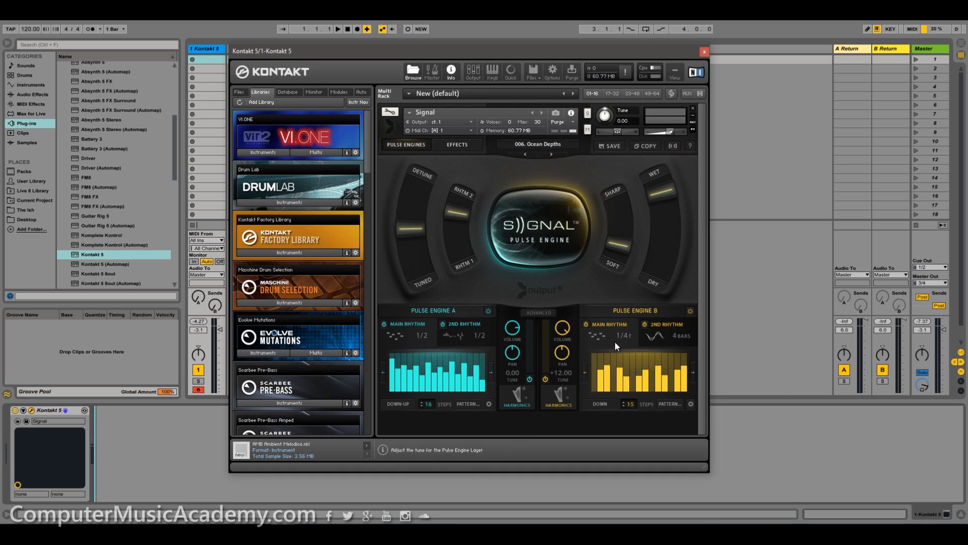
{"action": "left_click", "coordinate": [548, 145]}
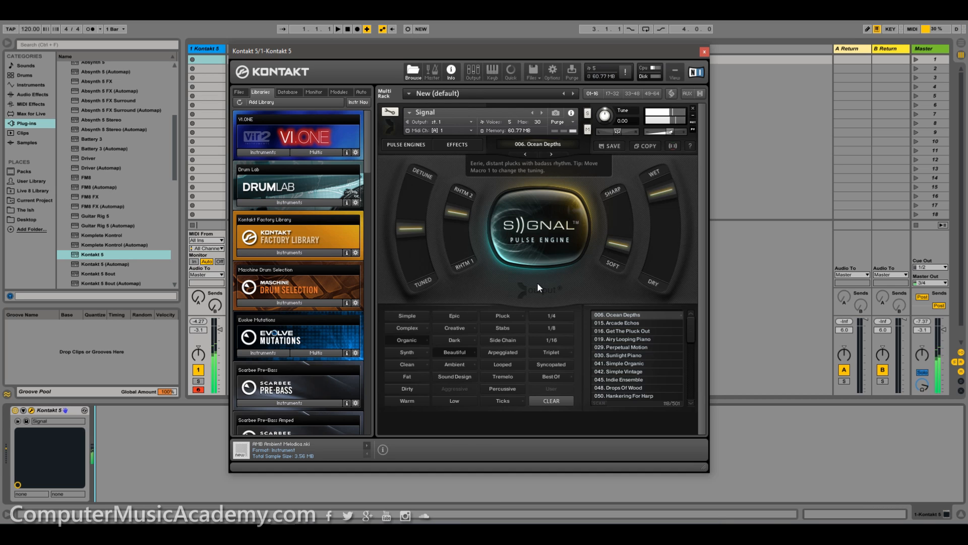
{"action": "left_click", "coordinate": [412, 145]}
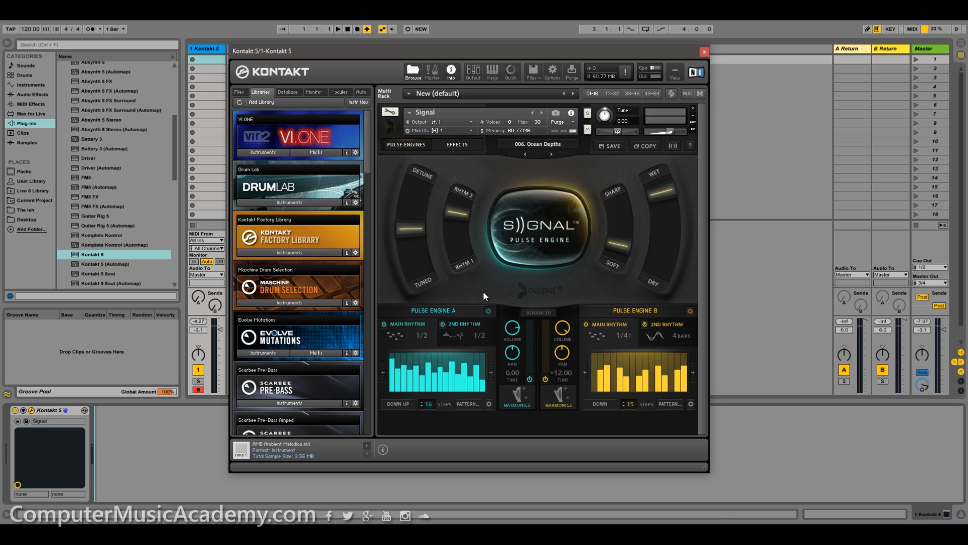
{"action": "left_click", "coordinate": [544, 145]}
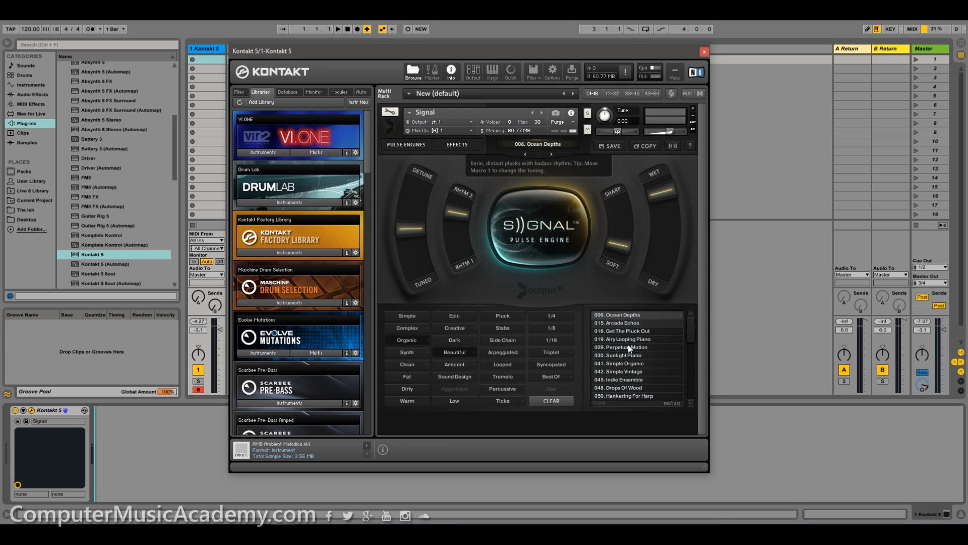
Clear the preset filters and load 001. Soo Epic and 007. Fast Dirty Simple one after the other
{"action": "left_click", "coordinate": [547, 401]}
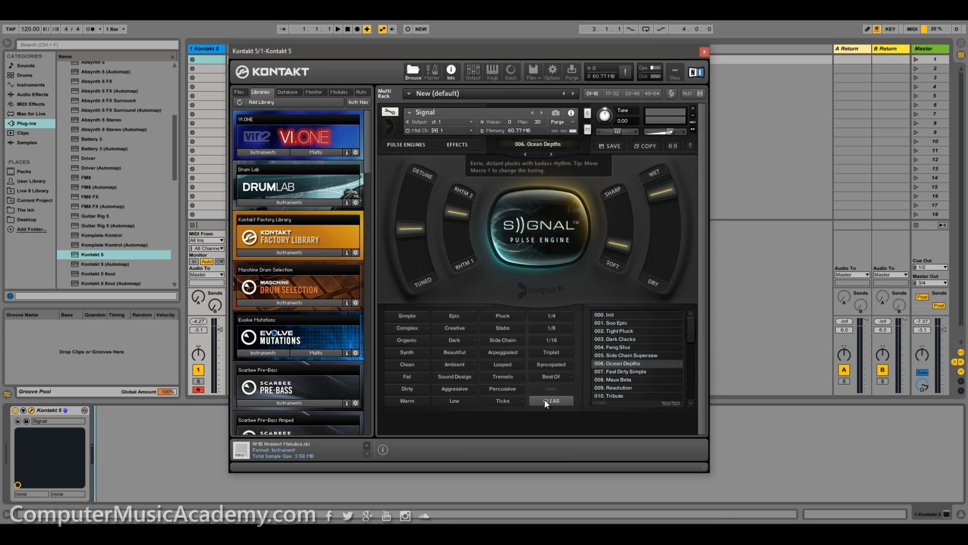
{"action": "left_click", "coordinate": [631, 325]}
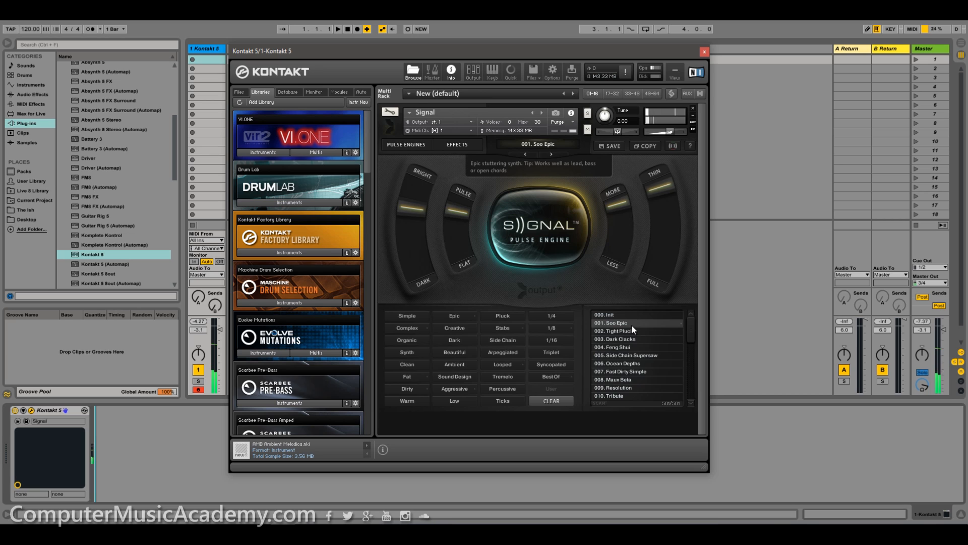
{"action": "left_click", "coordinate": [632, 372]}
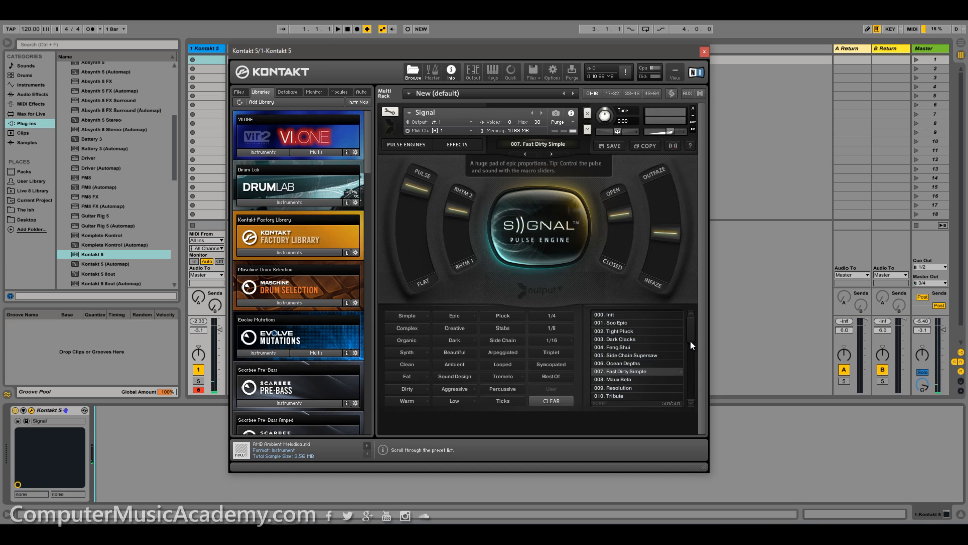
Load the presets 041. Simple Organic and 045. Indie Ensemble in turn, discarding changes, and switch off the pulse engine
{"action": "scroll", "coordinate": [692, 331], "scroll_direction": "down", "scroll_amount": 13}
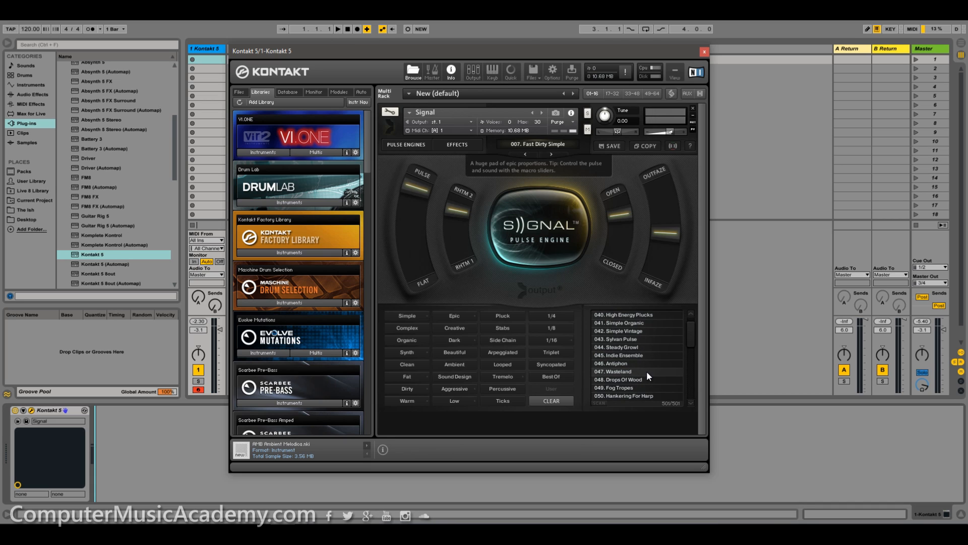
{"action": "left_click", "coordinate": [638, 322]}
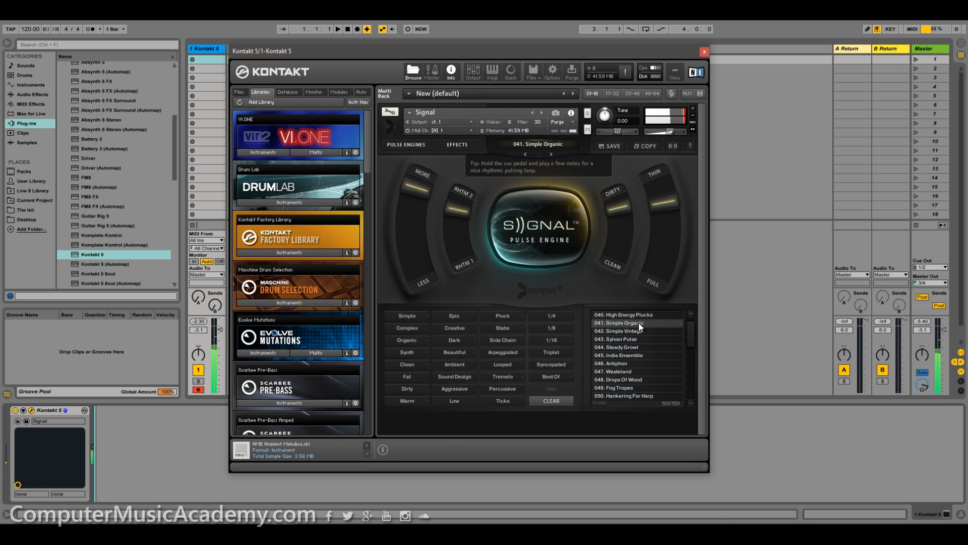
{"action": "left_click", "coordinate": [647, 354]}
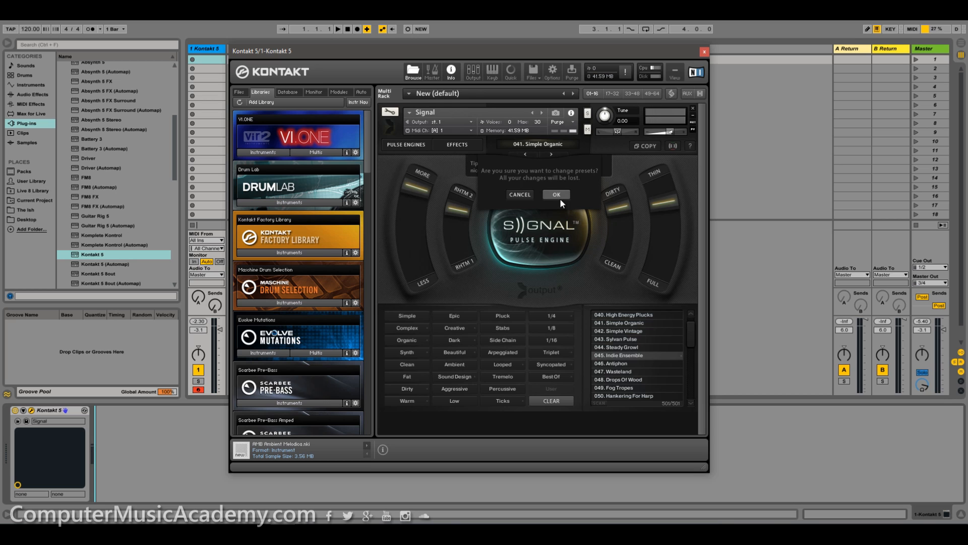
{"action": "left_click", "coordinate": [559, 196]}
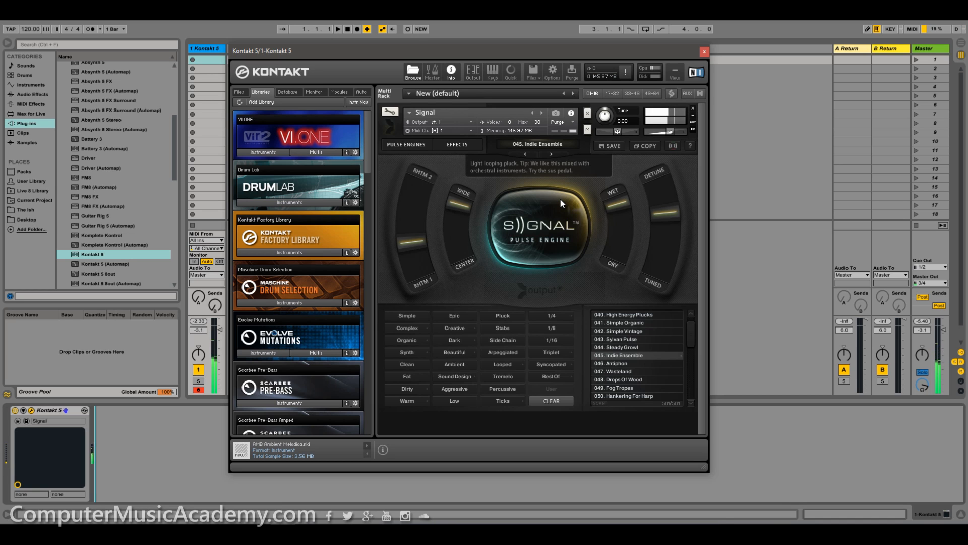
{"action": "left_click", "coordinate": [560, 198]}
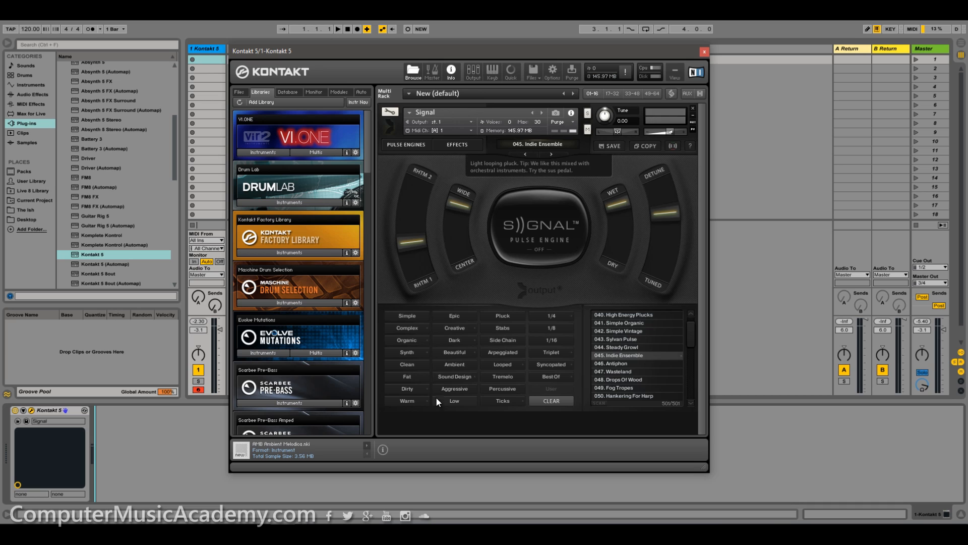
Filter the presets by Creative and Dirty and load 079. Zap n' Stab and 105. Subtractor in turn
{"action": "left_click", "coordinate": [454, 328]}
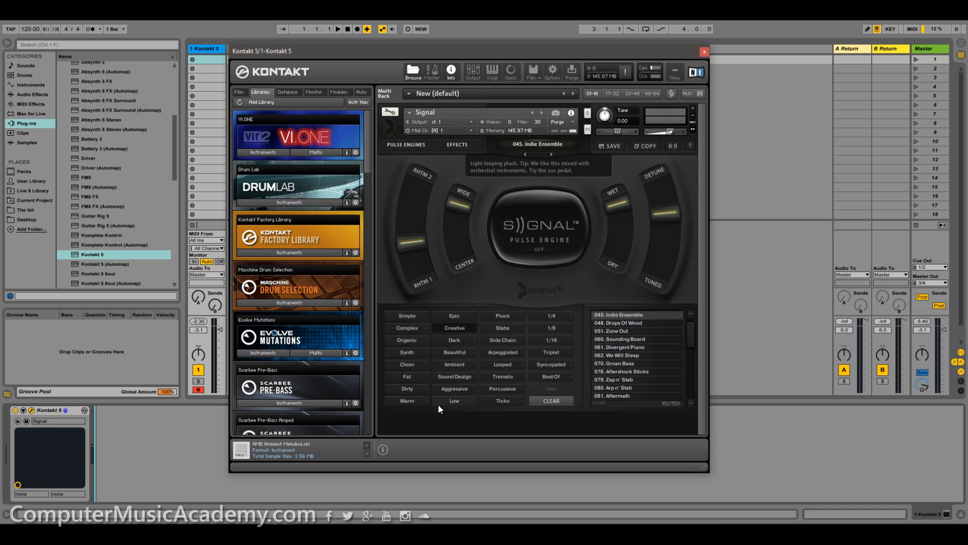
{"action": "left_click", "coordinate": [413, 389]}
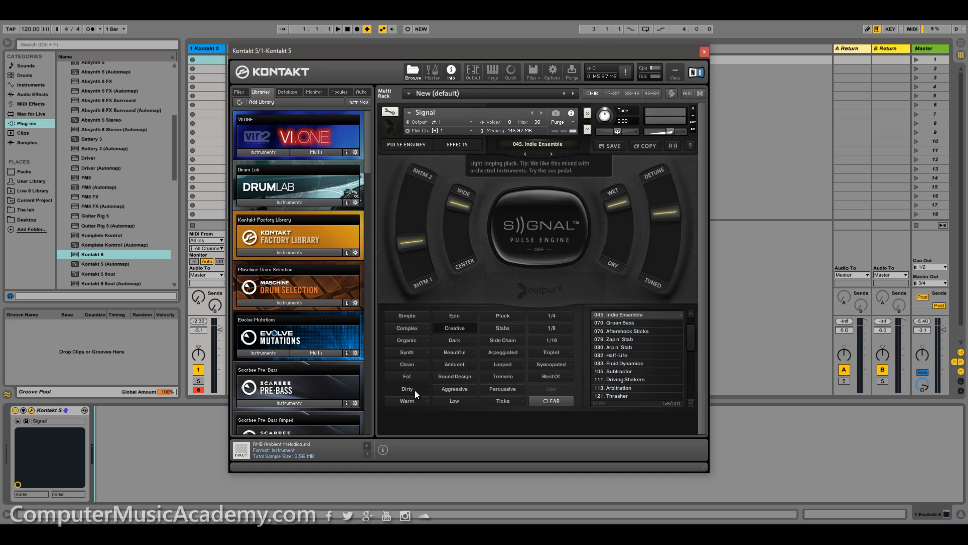
{"action": "left_click", "coordinate": [636, 339]}
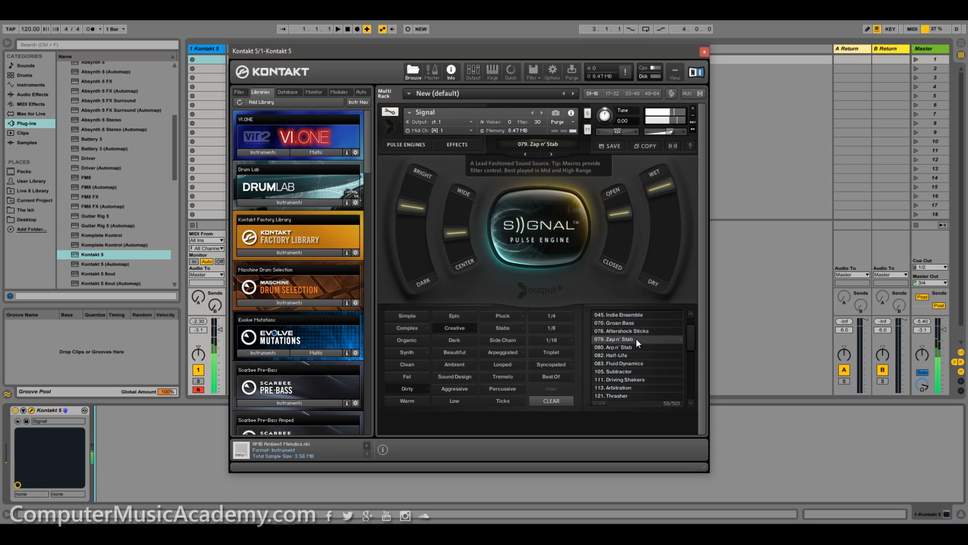
{"action": "left_click", "coordinate": [620, 371]}
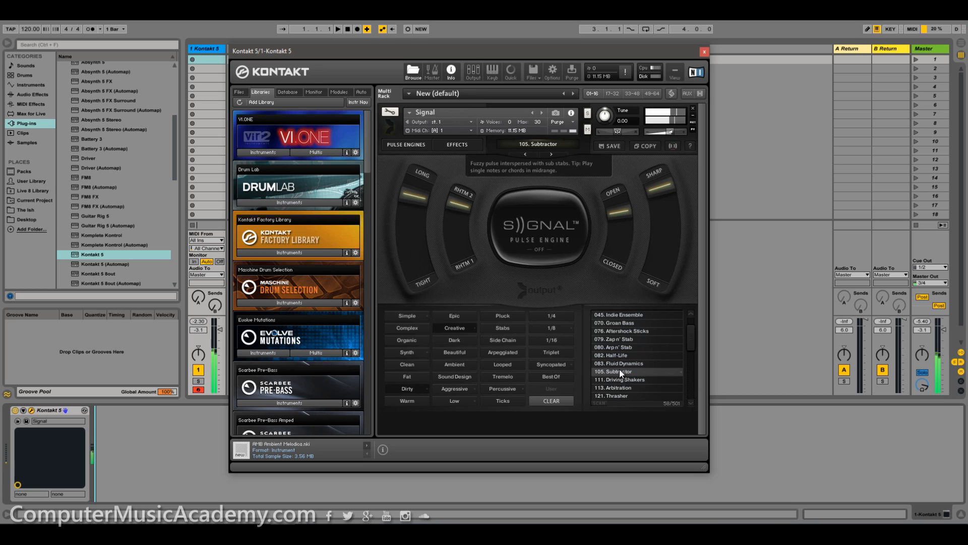
Replace the preset filters with Synth and Aggressive and load the preset 115. Fat Ass Analog
{"action": "left_click", "coordinate": [547, 401]}
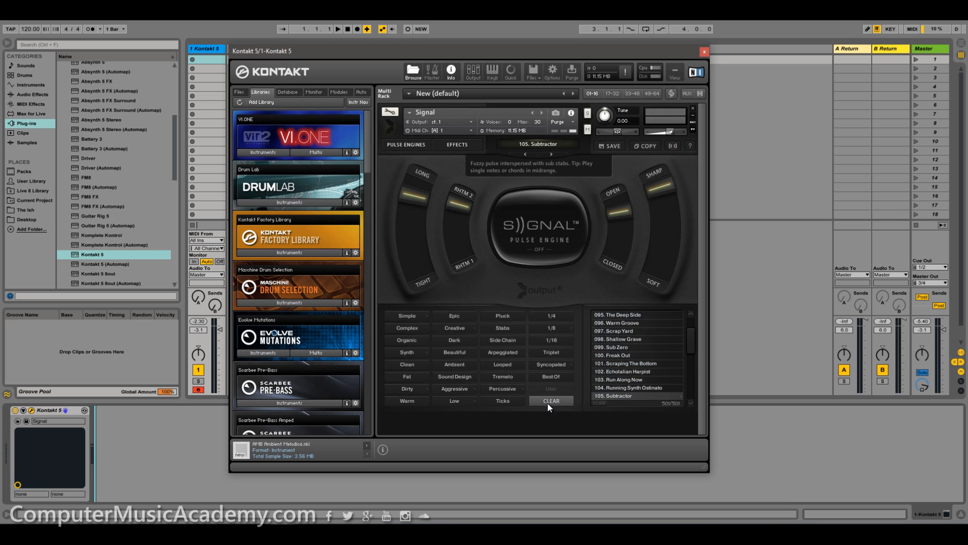
{"action": "left_click", "coordinate": [414, 352]}
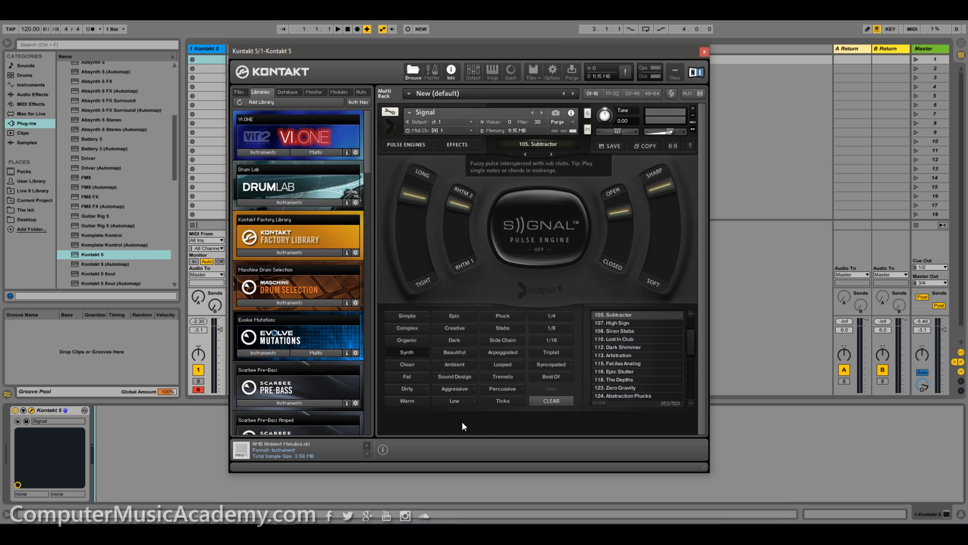
{"action": "left_click", "coordinate": [459, 389]}
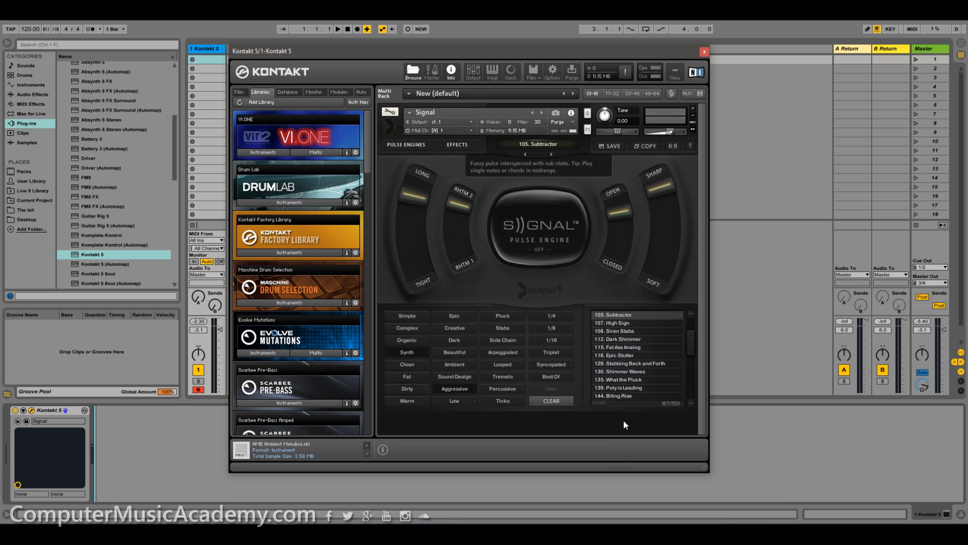
{"action": "left_click", "coordinate": [653, 345]}
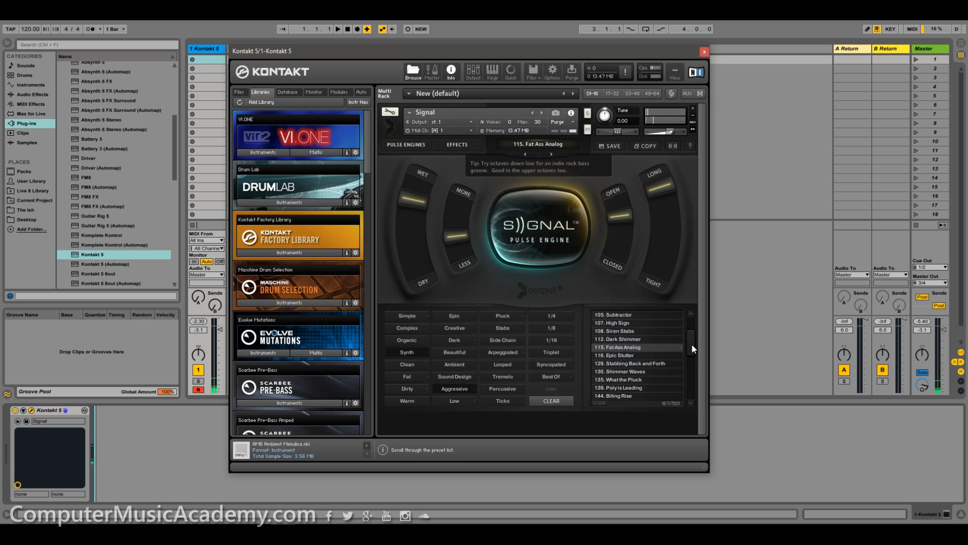
Load the preset 146. Burn It from further down the filtered list
{"action": "scroll", "coordinate": [693, 344], "scroll_direction": "down", "scroll_amount": 2}
{"action": "scroll", "coordinate": [693, 345], "scroll_direction": "down", "scroll_amount": 2}
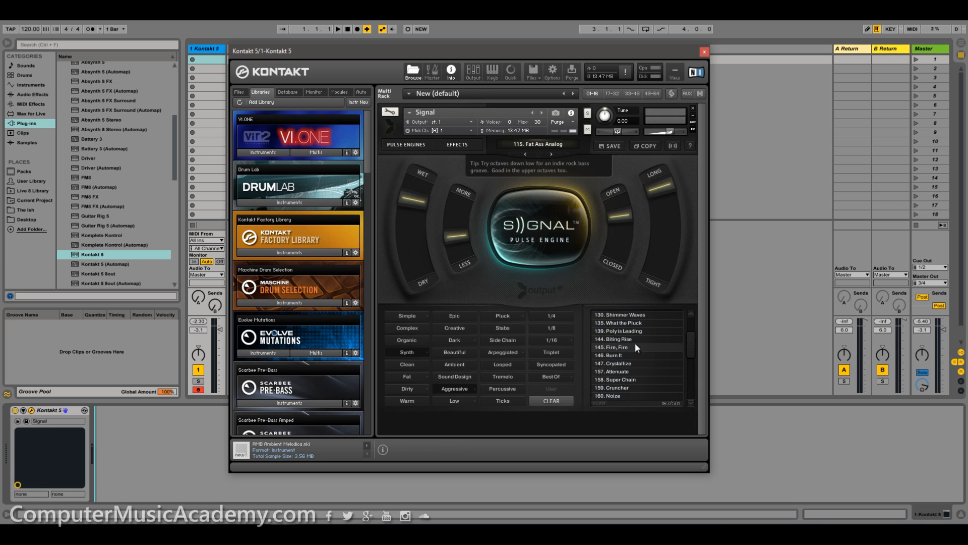
{"action": "left_click", "coordinate": [625, 353]}
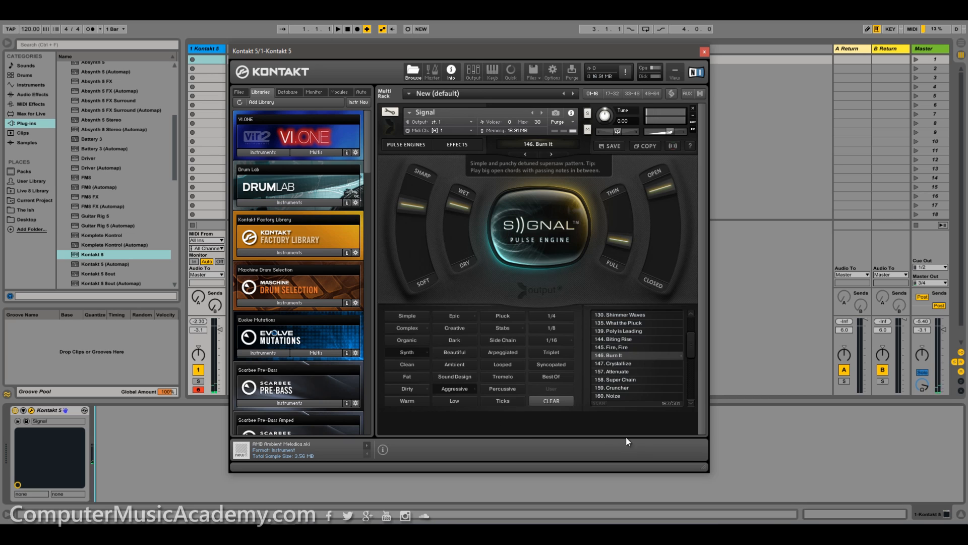
Replace the preset filters with Fat, Warm and Sound Design and load the preset 098. Shallow Grave
{"action": "left_click", "coordinate": [552, 401]}
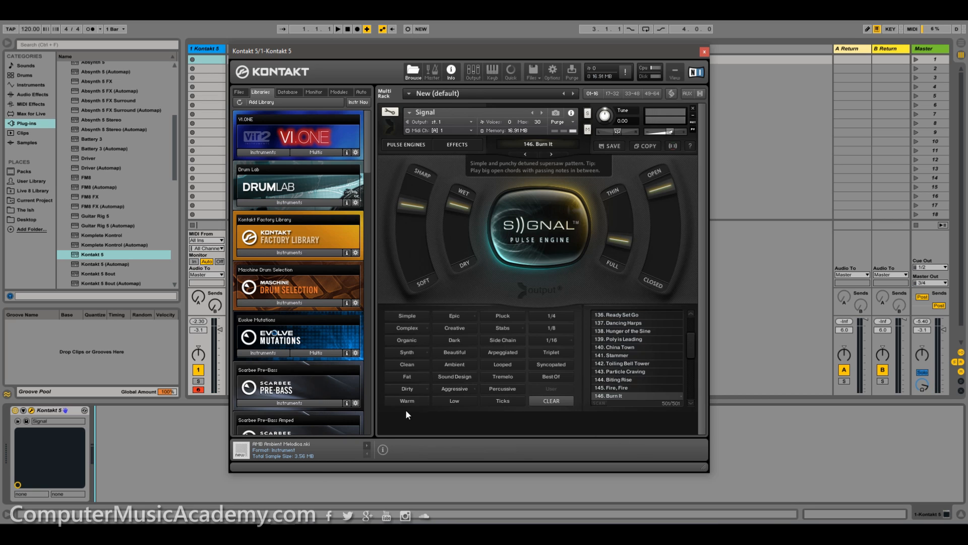
{"action": "left_click", "coordinate": [406, 377]}
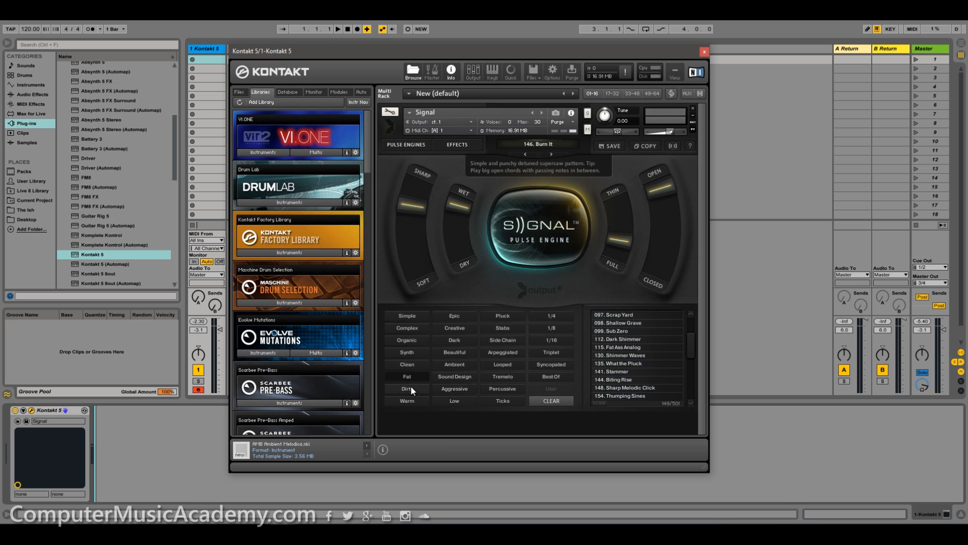
{"action": "left_click", "coordinate": [419, 400]}
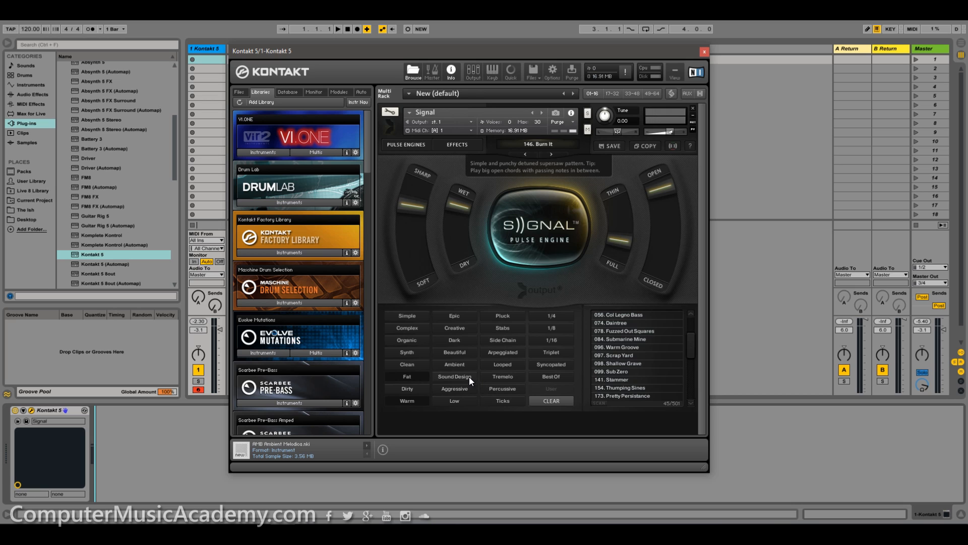
{"action": "left_click", "coordinate": [469, 376]}
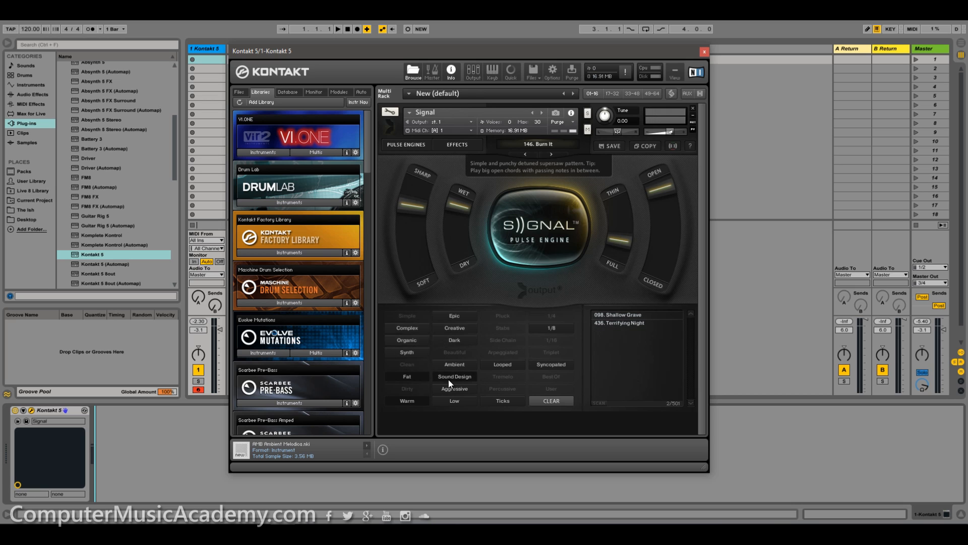
{"action": "left_click", "coordinate": [628, 316]}
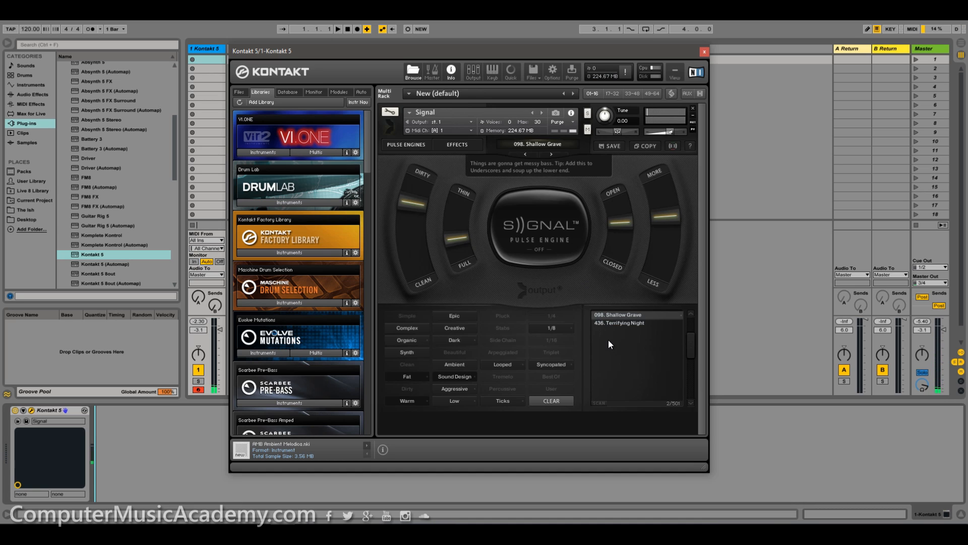
Replace the preset filters with Complex, Creative and Tremolo and load the first preset shown in the filtered list
{"action": "left_click", "coordinate": [550, 402]}
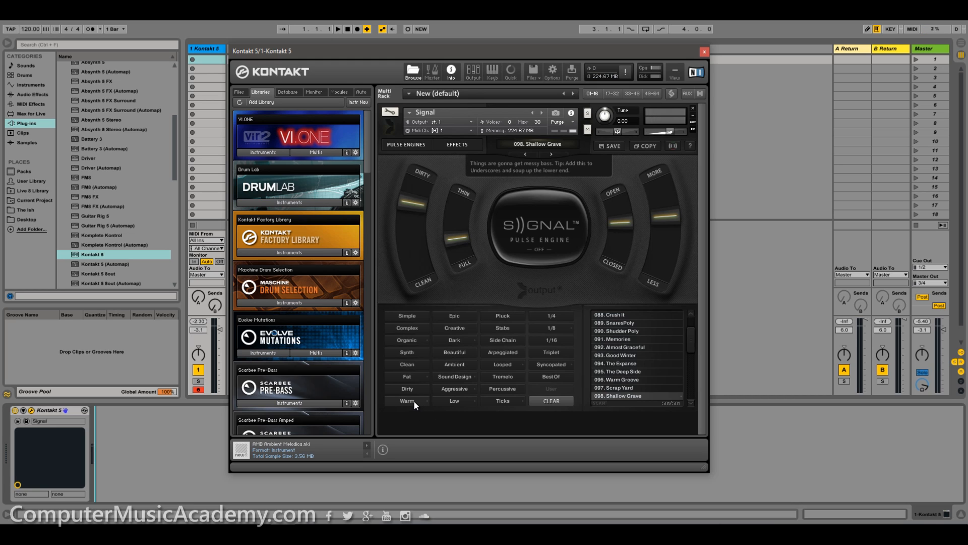
{"action": "left_click", "coordinate": [407, 328]}
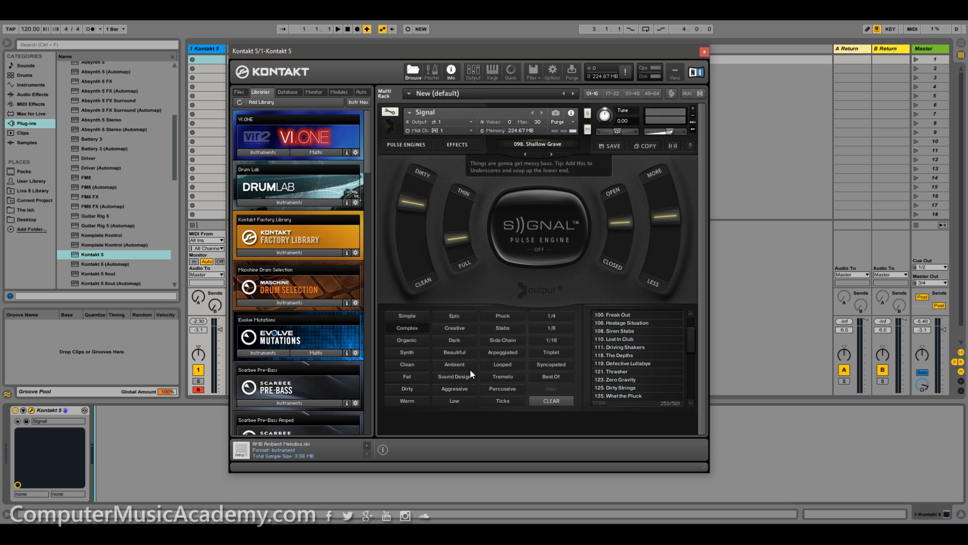
{"action": "left_click", "coordinate": [456, 329]}
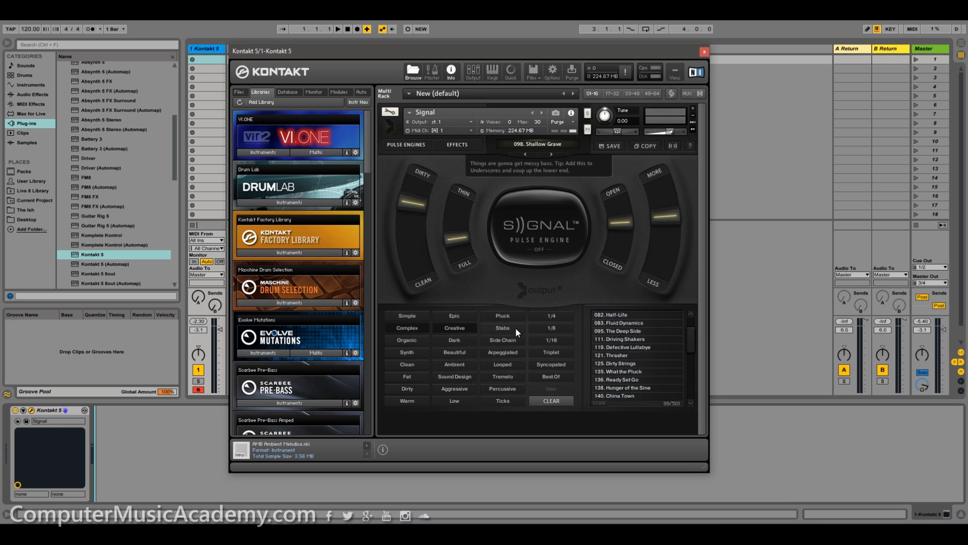
{"action": "left_click", "coordinate": [510, 375]}
{"action": "left_click", "coordinate": [630, 315]}
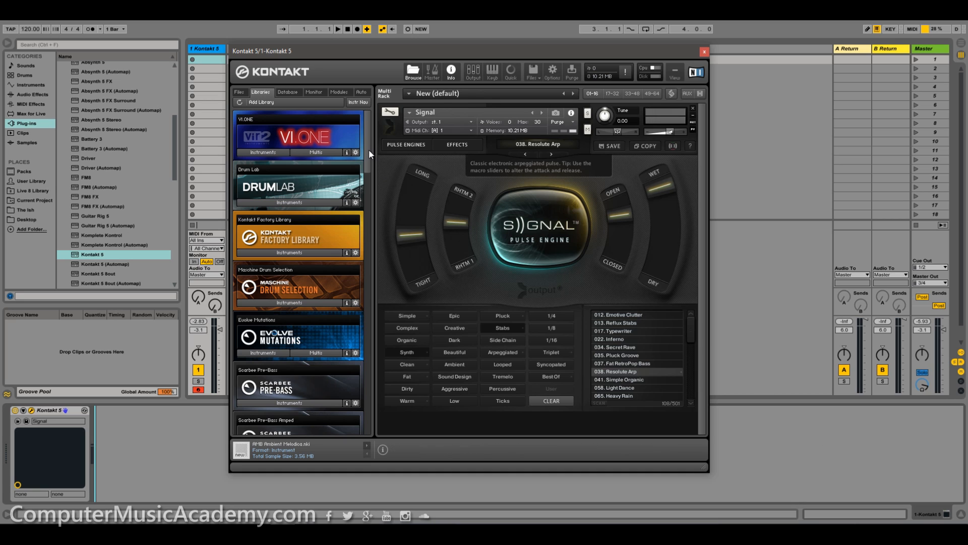
Show the pulse engine settings and examine the pulse types offered for Pulse Engine A's main and second rhythms
{"action": "left_click", "coordinate": [400, 144]}
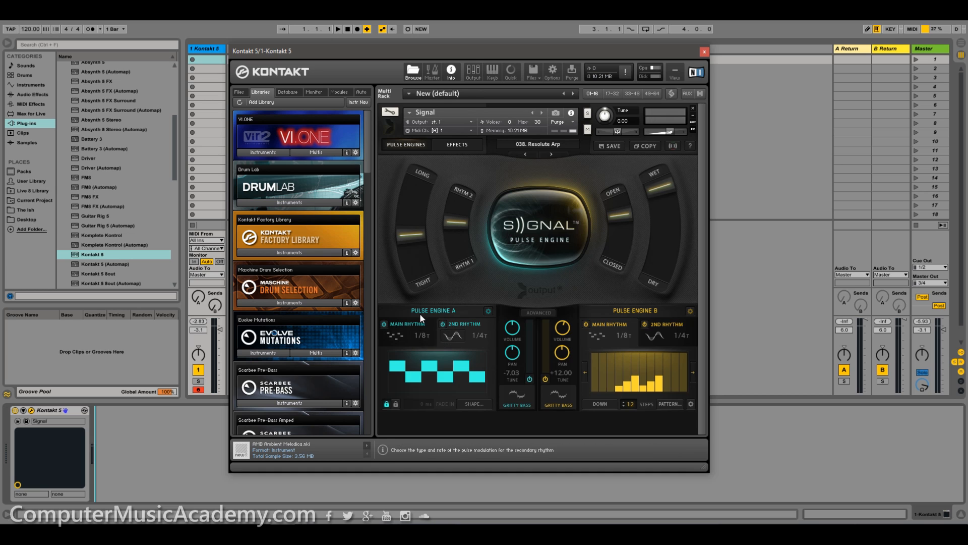
{"action": "left_click", "coordinate": [396, 337]}
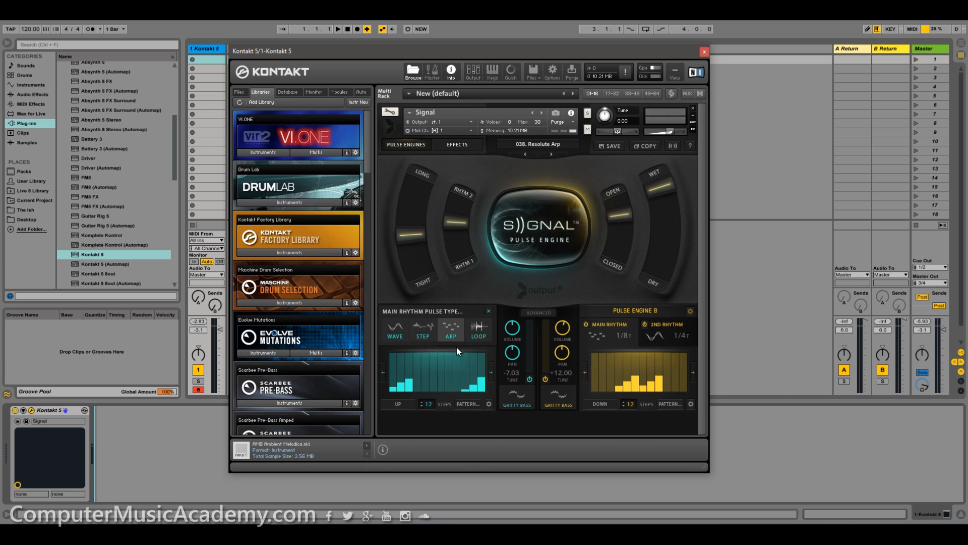
{"action": "left_click", "coordinate": [488, 309]}
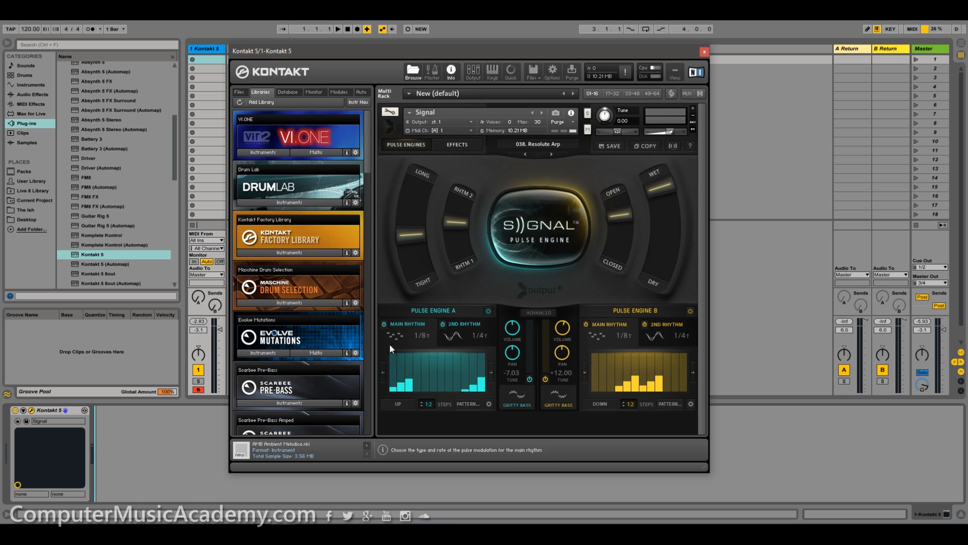
{"action": "left_click", "coordinate": [453, 336]}
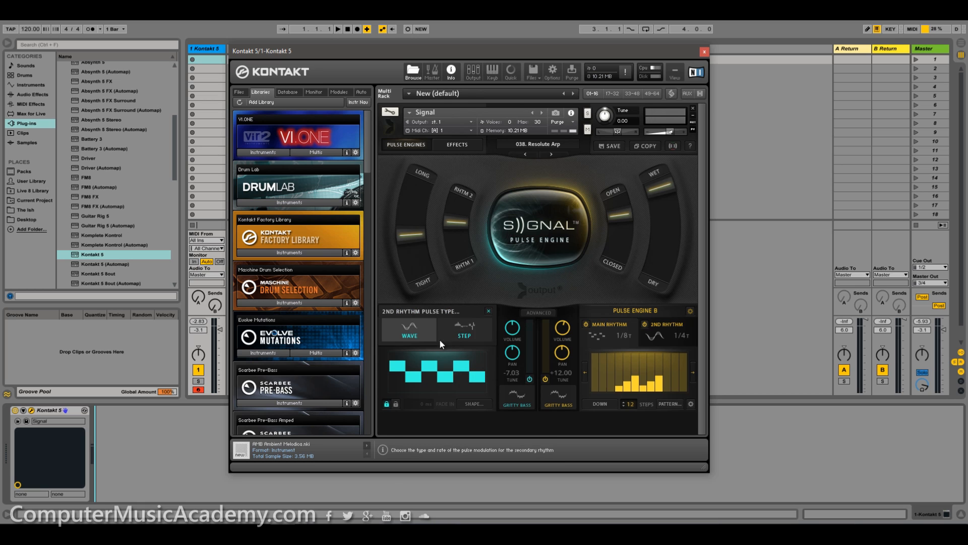
{"action": "left_click", "coordinate": [488, 311]}
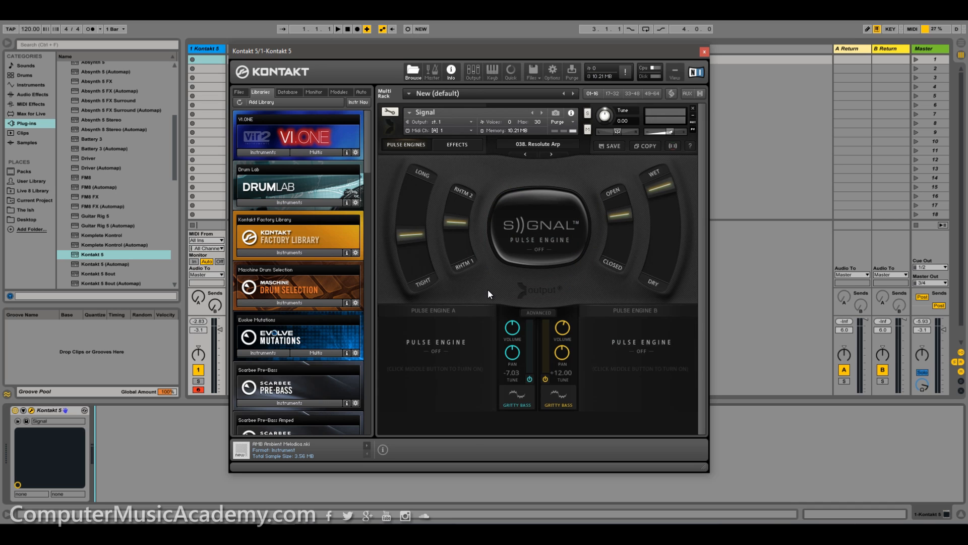
Toggle the pulse engine on and off, leaving it off, and switch off the sound layer of Pulse Engine B
{"action": "left_click", "coordinate": [549, 239]}
{"action": "left_click", "coordinate": [548, 239]}
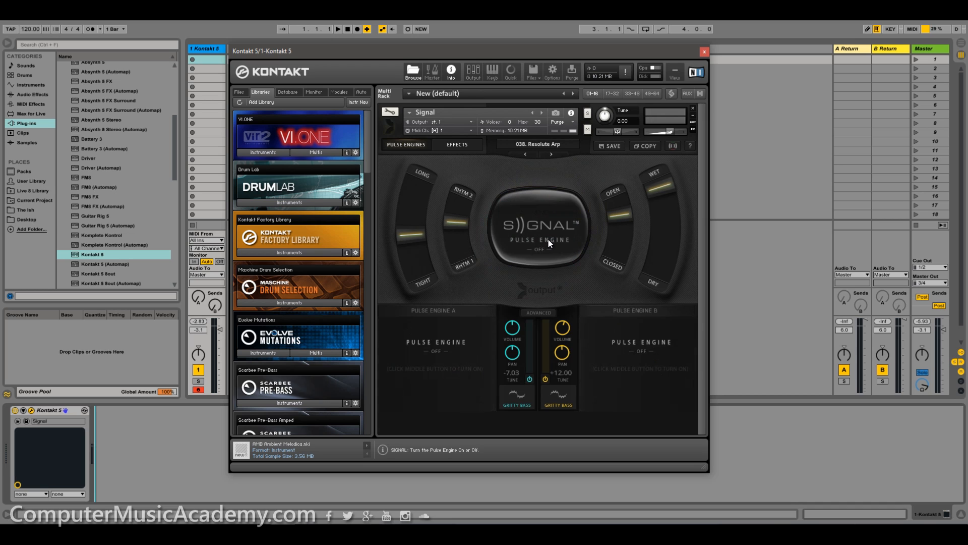
{"action": "left_click", "coordinate": [548, 238]}
{"action": "left_click", "coordinate": [547, 238]}
{"action": "left_click", "coordinate": [545, 380]}
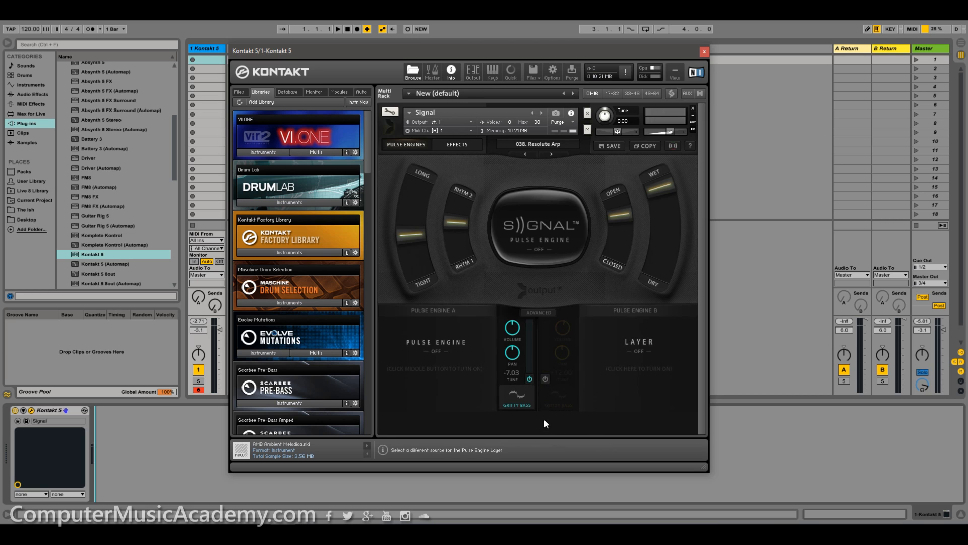
Open the source choices for Pulse Engine A and audition the synths and instruments, from Analog Sine through Felt Piano to Shakers
{"action": "left_click", "coordinate": [514, 395]}
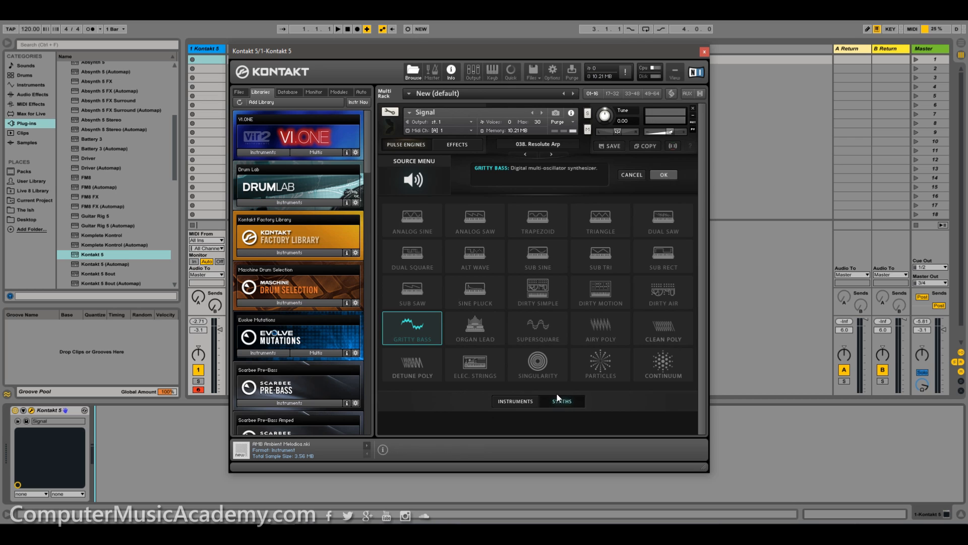
{"action": "left_click", "coordinate": [414, 220]}
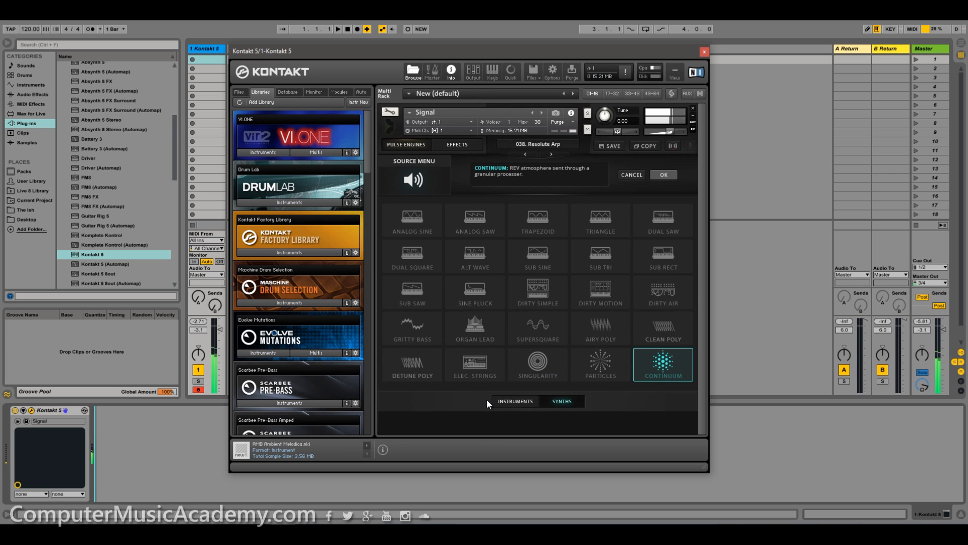
{"action": "left_click", "coordinate": [515, 404]}
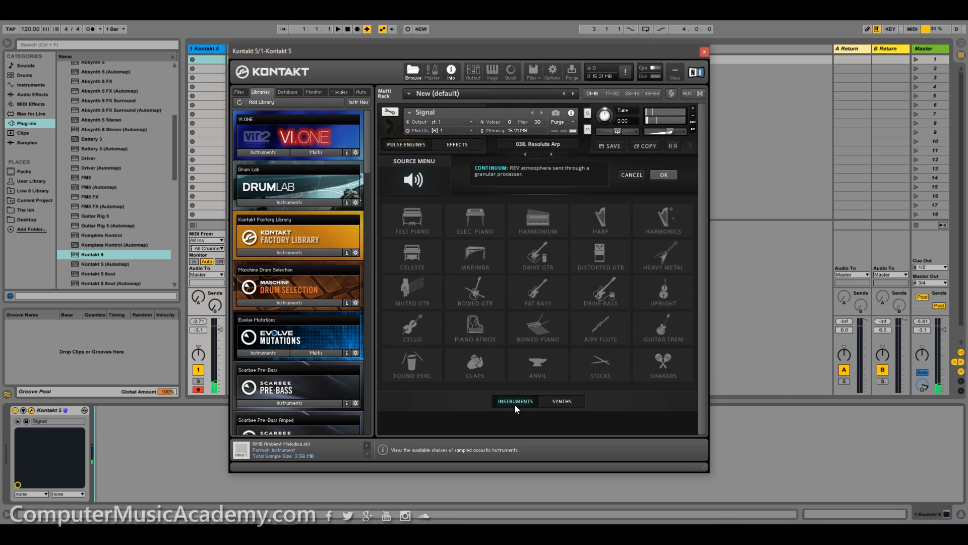
{"action": "left_click", "coordinate": [412, 225]}
{"action": "left_click", "coordinate": [478, 228]}
{"action": "left_click", "coordinate": [535, 230]}
{"action": "left_click", "coordinate": [605, 228]}
{"action": "left_click", "coordinate": [667, 225]}
{"action": "left_click", "coordinate": [406, 255]}
{"action": "left_click", "coordinate": [476, 257]}
{"action": "left_click", "coordinate": [544, 253]}
{"action": "left_click", "coordinate": [605, 257]}
{"action": "left_click", "coordinate": [671, 259]}
{"action": "left_click", "coordinate": [429, 287]}
{"action": "left_click", "coordinate": [475, 291]}
{"action": "left_click", "coordinate": [539, 289]}
{"action": "left_click", "coordinate": [600, 289]}
{"action": "left_click", "coordinate": [663, 296]}
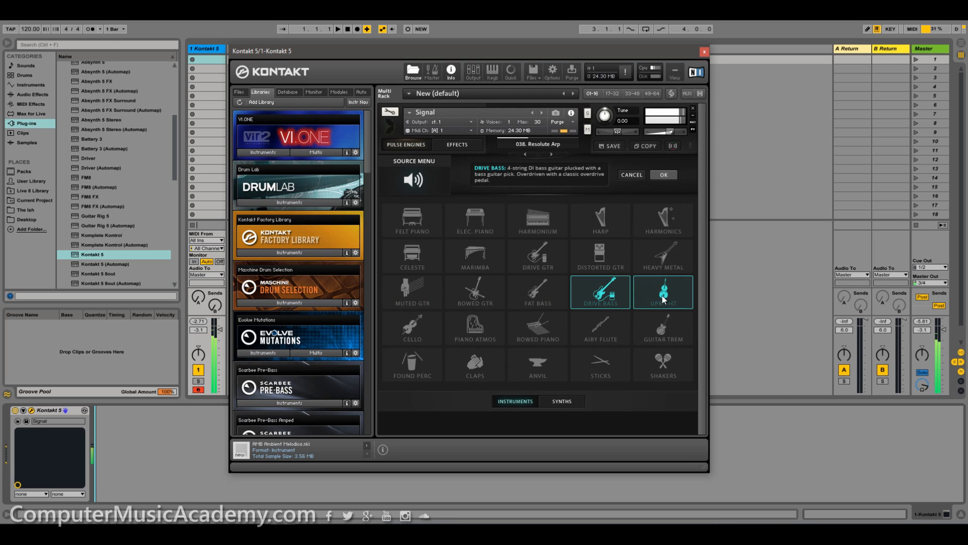
{"action": "left_click", "coordinate": [474, 326]}
{"action": "left_click", "coordinate": [545, 326]}
{"action": "left_click", "coordinate": [604, 328]}
{"action": "left_click", "coordinate": [642, 341]}
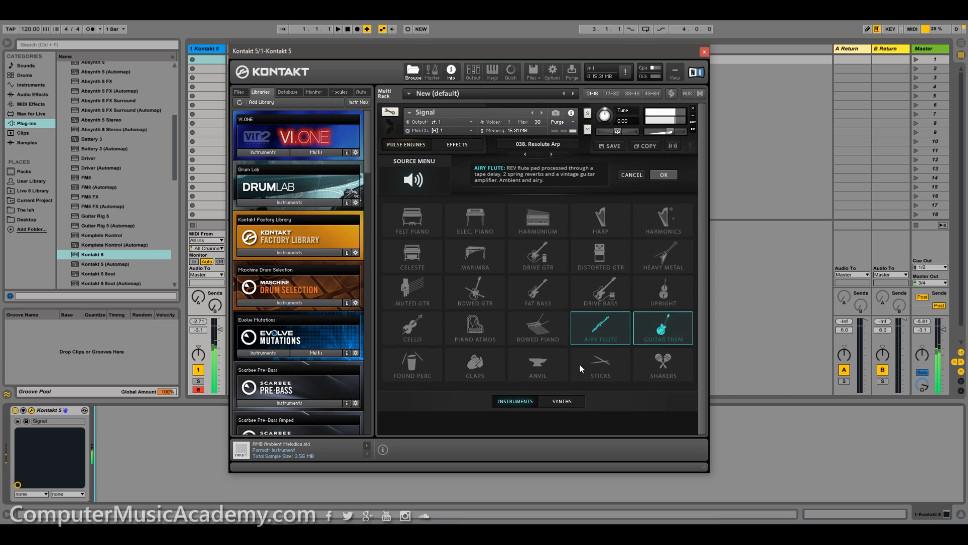
{"action": "left_click", "coordinate": [418, 368]}
{"action": "left_click", "coordinate": [479, 365]}
{"action": "left_click", "coordinate": [536, 371]}
{"action": "left_click", "coordinate": [612, 369]}
{"action": "left_click", "coordinate": [656, 373]}
Choose the synth source Gritty Bass for Pulse Engine A and confirm it
{"action": "left_click", "coordinate": [563, 402]}
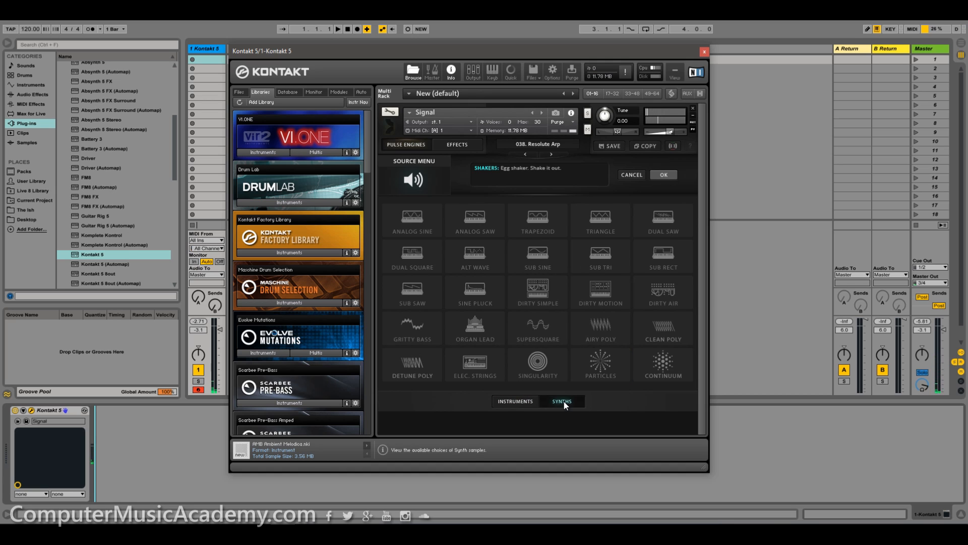
{"action": "left_click", "coordinate": [415, 332]}
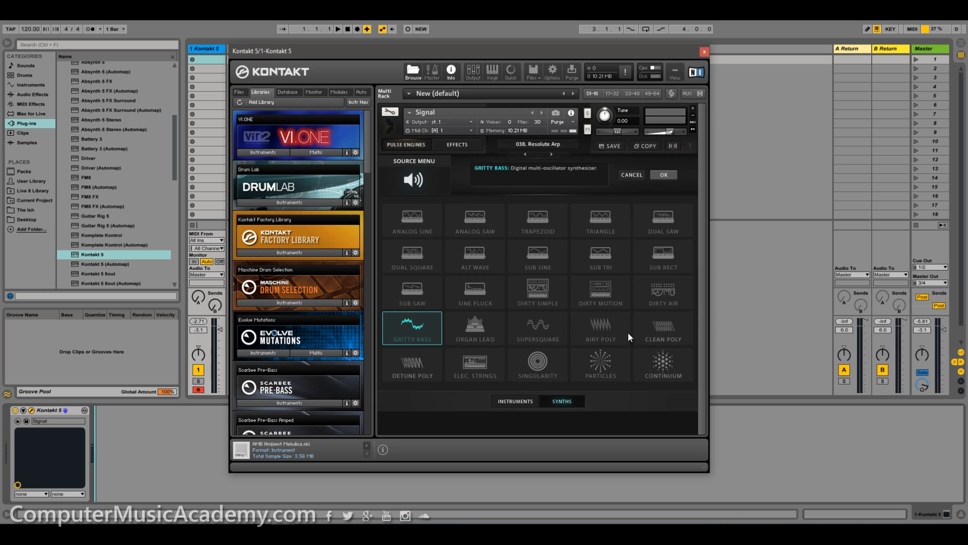
{"action": "left_click", "coordinate": [664, 175]}
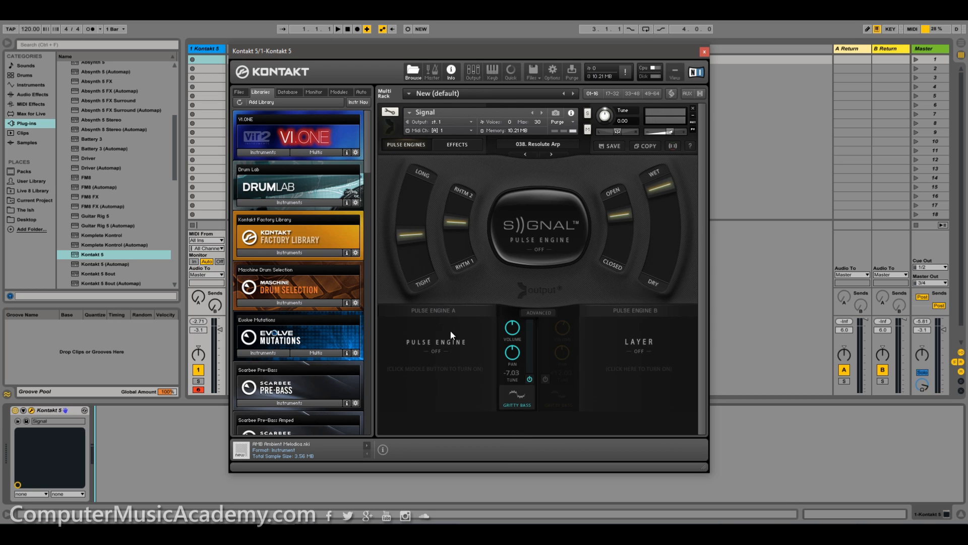
Turn the pulse engine on and switch off the second rhythm of Pulse Engine A
{"action": "left_click", "coordinate": [545, 234]}
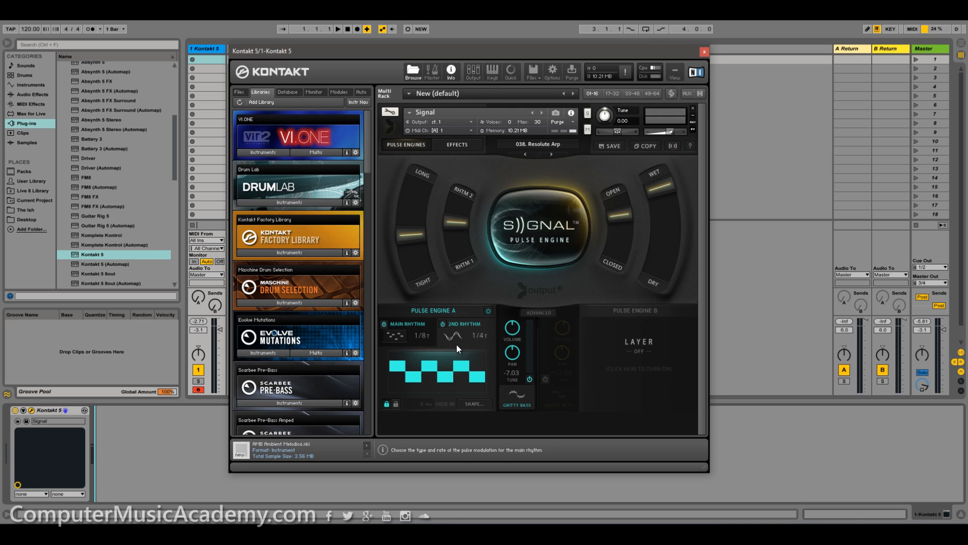
{"action": "left_click", "coordinate": [443, 325]}
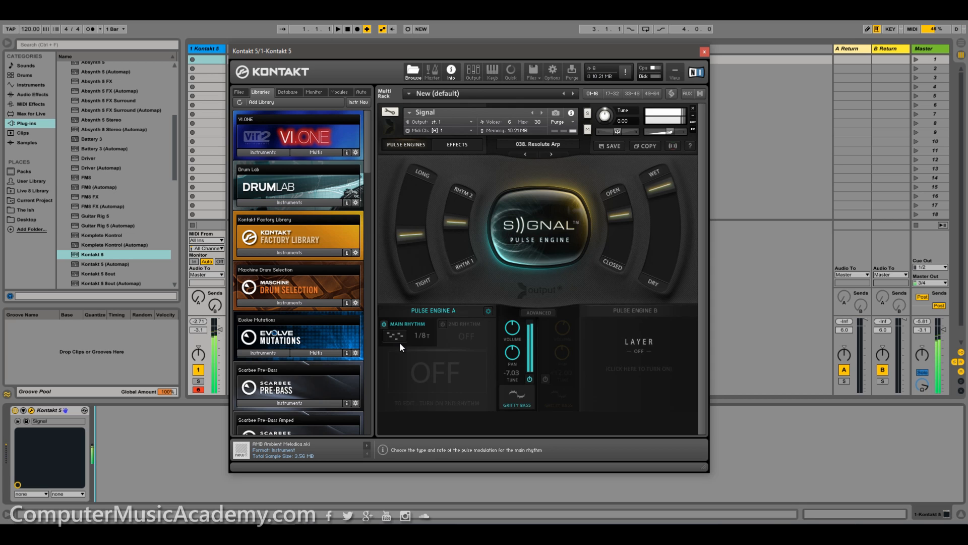
Try the Wave and Step pulse types on Pulse Engine A's main rhythm and return it to Arp
{"action": "left_click", "coordinate": [402, 340]}
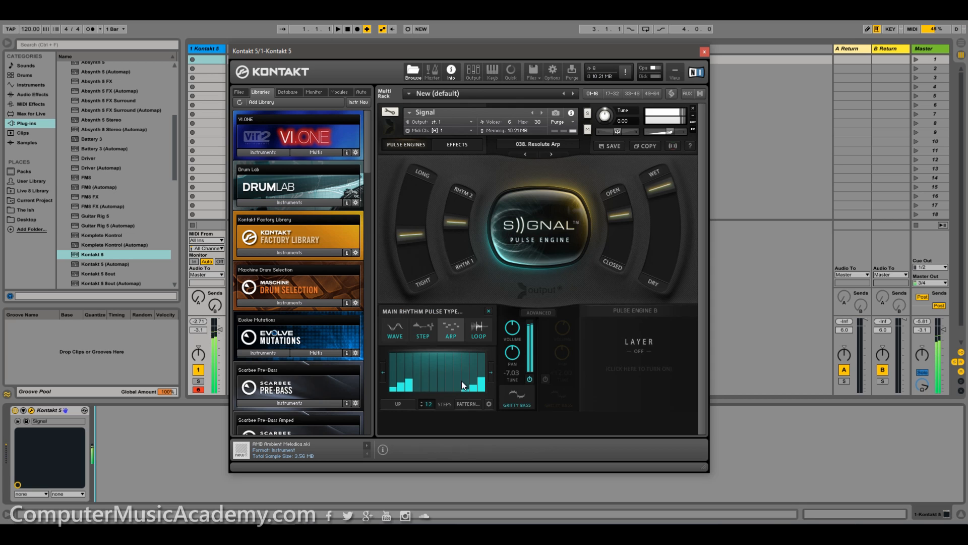
{"action": "left_click", "coordinate": [401, 334]}
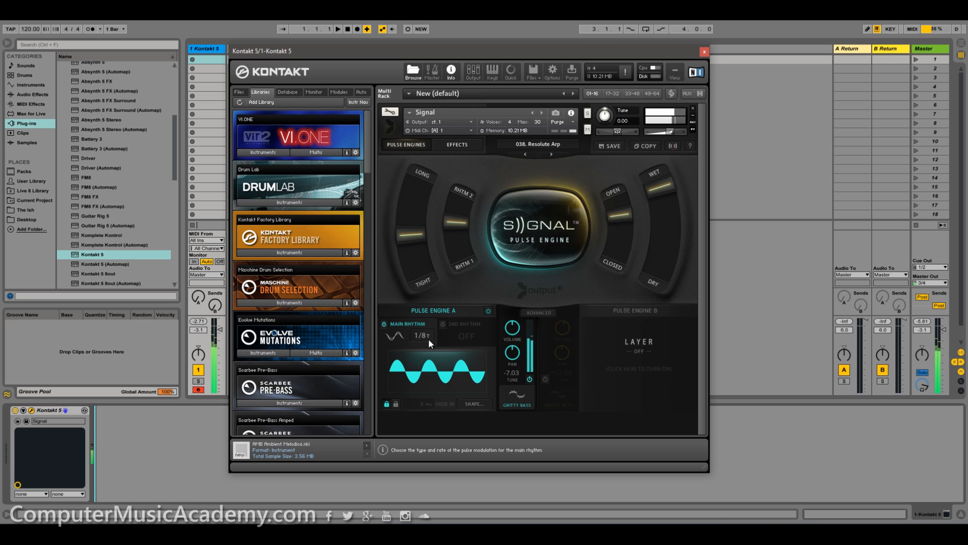
{"action": "left_click", "coordinate": [389, 334]}
{"action": "left_click", "coordinate": [441, 336]}
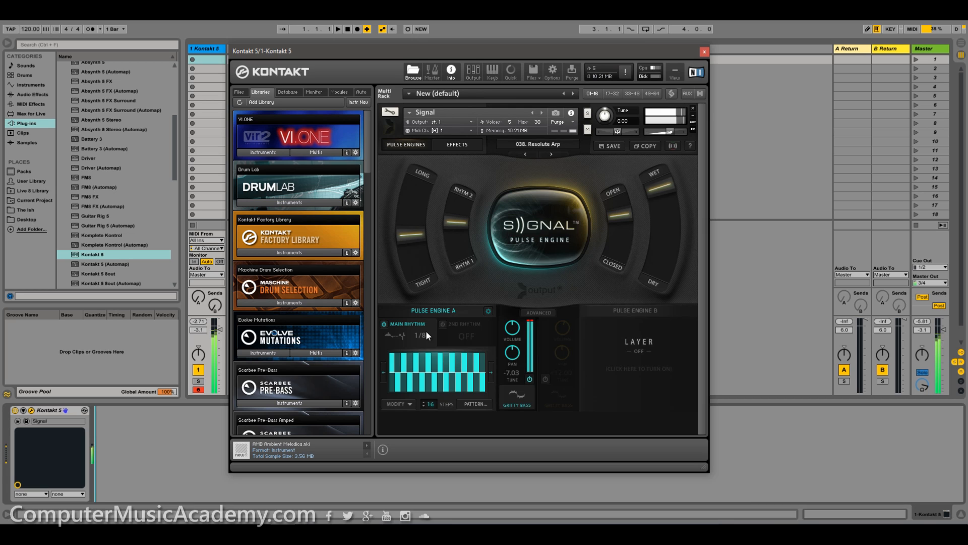
{"action": "left_click", "coordinate": [397, 341]}
{"action": "left_click", "coordinate": [447, 330]}
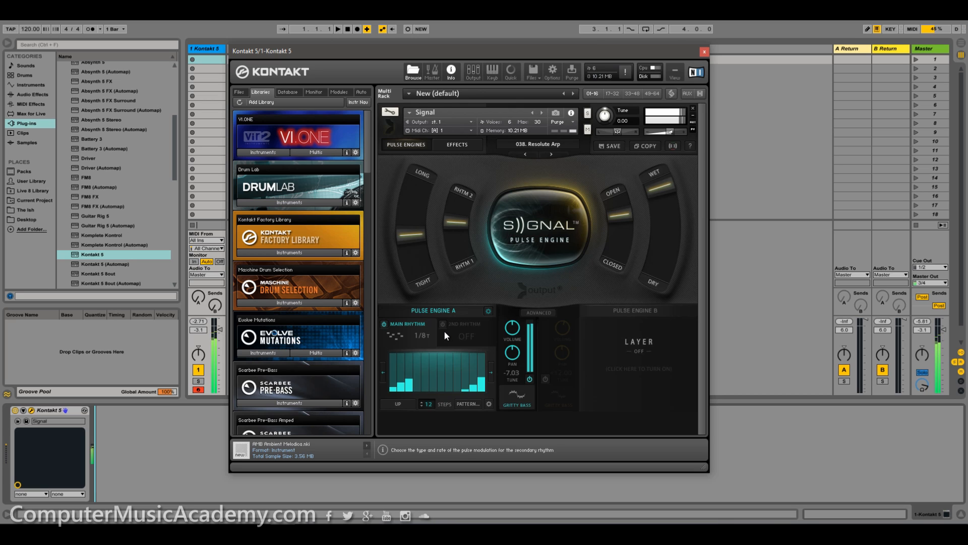
Try the Loop pulse type on the main rhythm, shifting its loop start slightly later and back, and return to Arp
{"action": "left_click", "coordinate": [397, 340]}
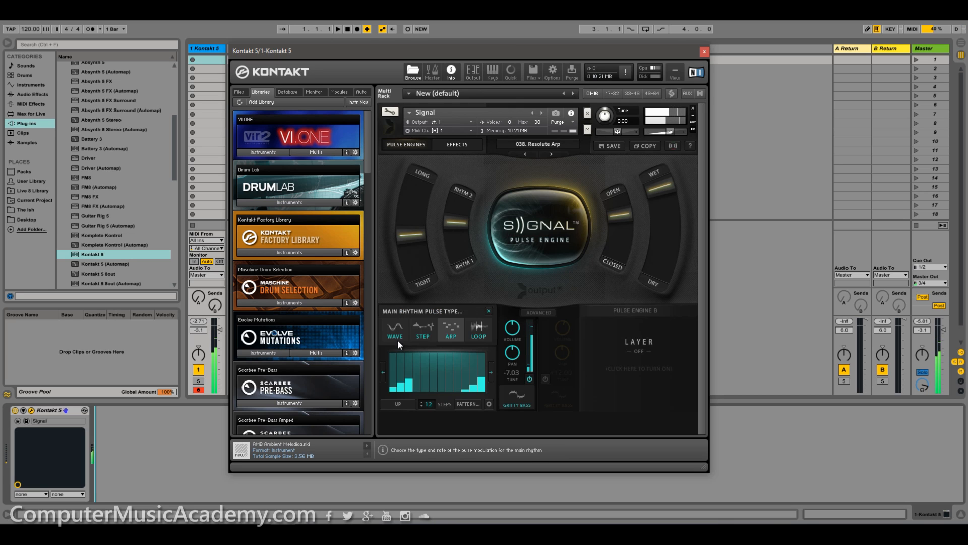
{"action": "left_click", "coordinate": [486, 334]}
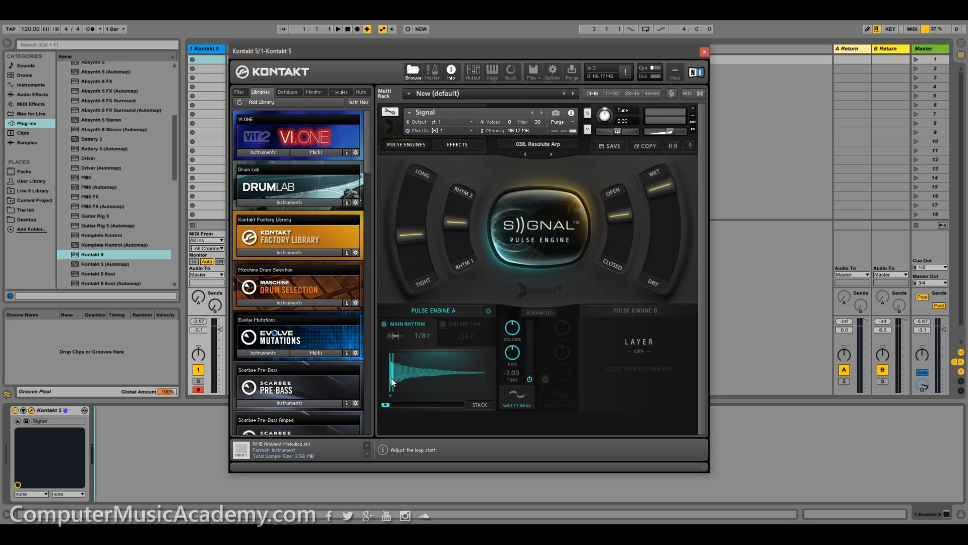
{"action": "mouse_move", "coordinate": [392, 379]}
{"action": "left_mouse_down"}
{"action": "mouse_move", "coordinate": [485, 374]}
{"action": "mouse_move", "coordinate": [401, 379]}
{"action": "left_mouse_up"}
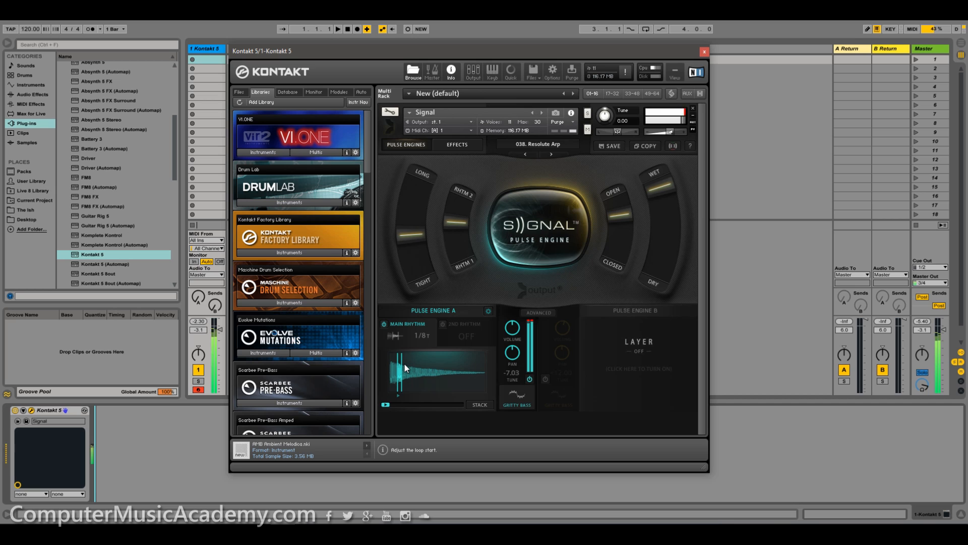
{"action": "left_click_drag", "start_coordinate": [404, 362], "coordinate": [392, 378]}
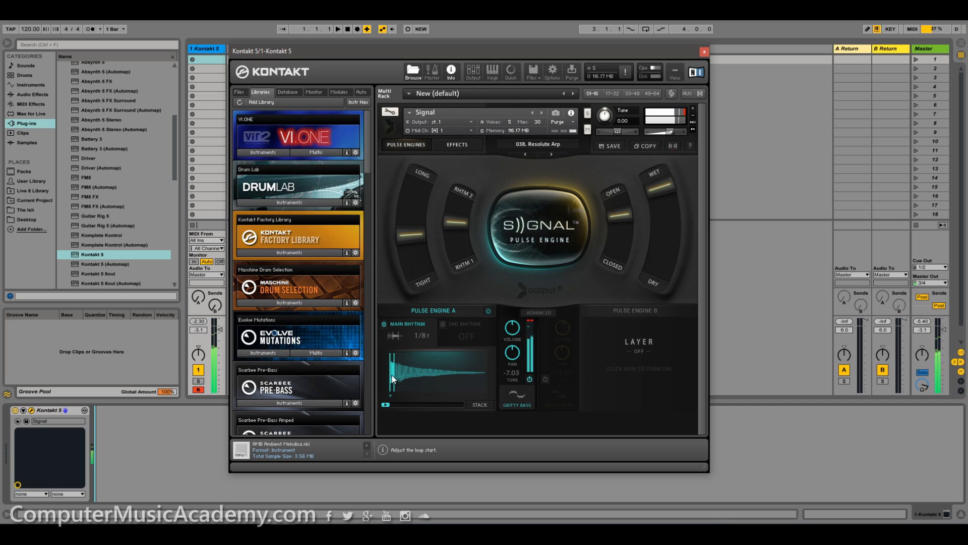
{"action": "left_click", "coordinate": [397, 335]}
{"action": "left_click", "coordinate": [447, 332]}
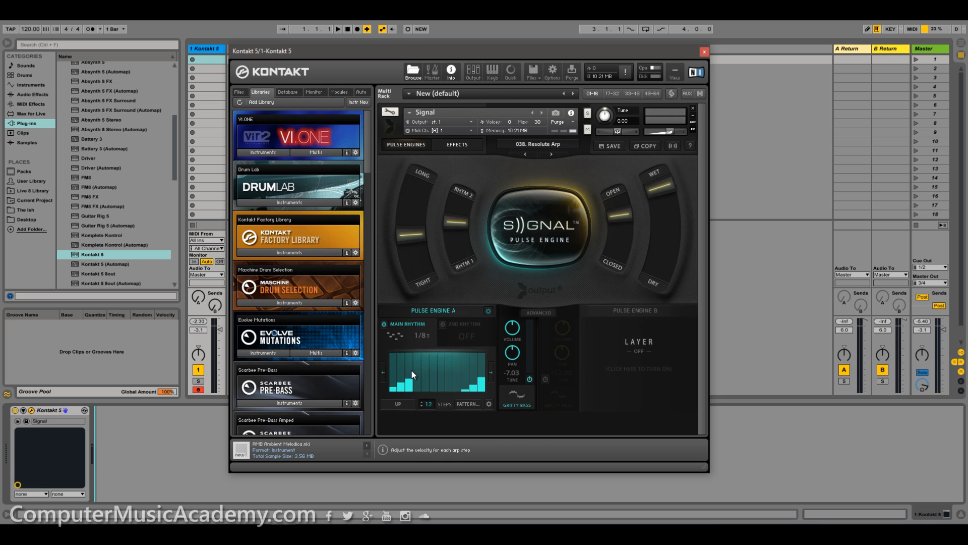
Switch Pulse Engine A's main rhythm to the Wave pulse type and open its wave shape selection
{"action": "left_click", "coordinate": [397, 334]}
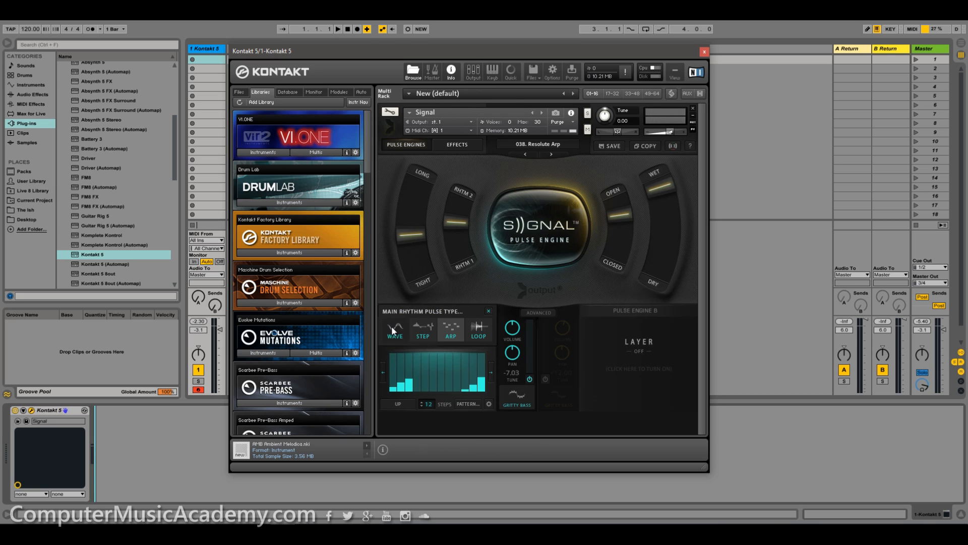
{"action": "left_click", "coordinate": [394, 331]}
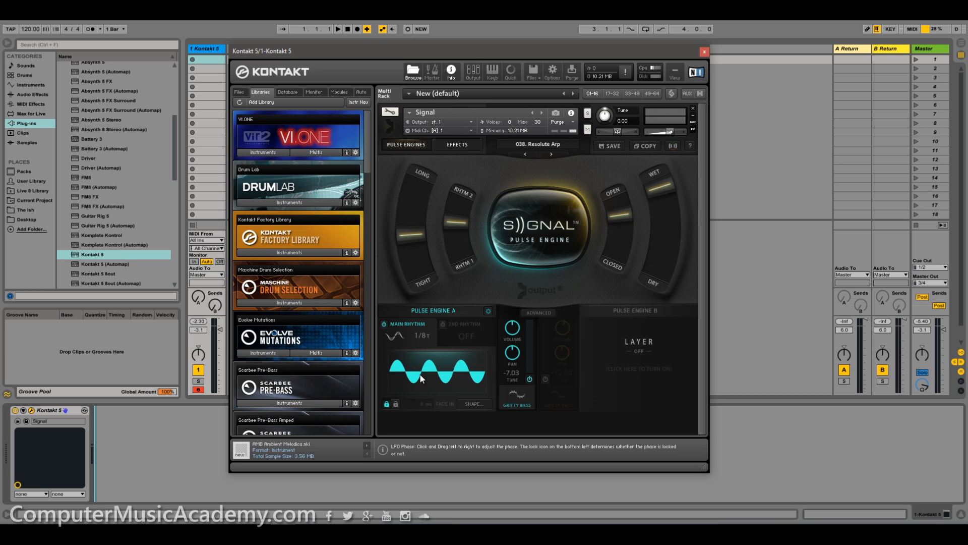
{"action": "left_click", "coordinate": [476, 403]}
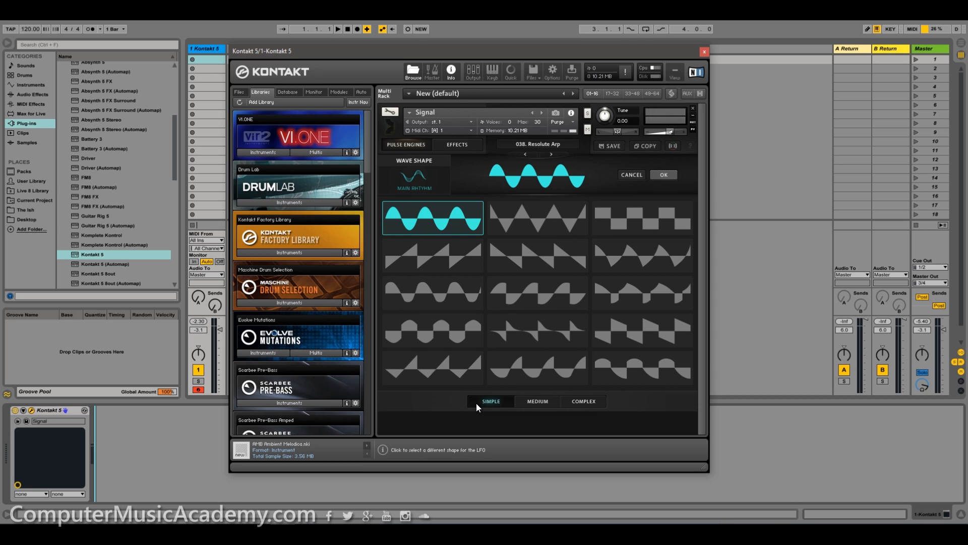
Audition the Simple wave shapes for the main rhythm one by one, from the triangle through the square and sawtooth variants
{"action": "left_click", "coordinate": [535, 219]}
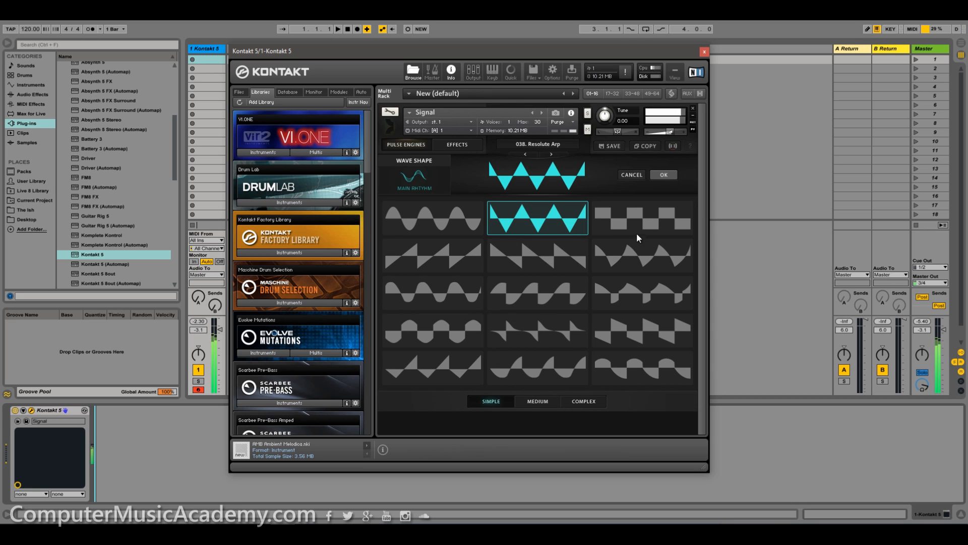
{"action": "left_click", "coordinate": [650, 207]}
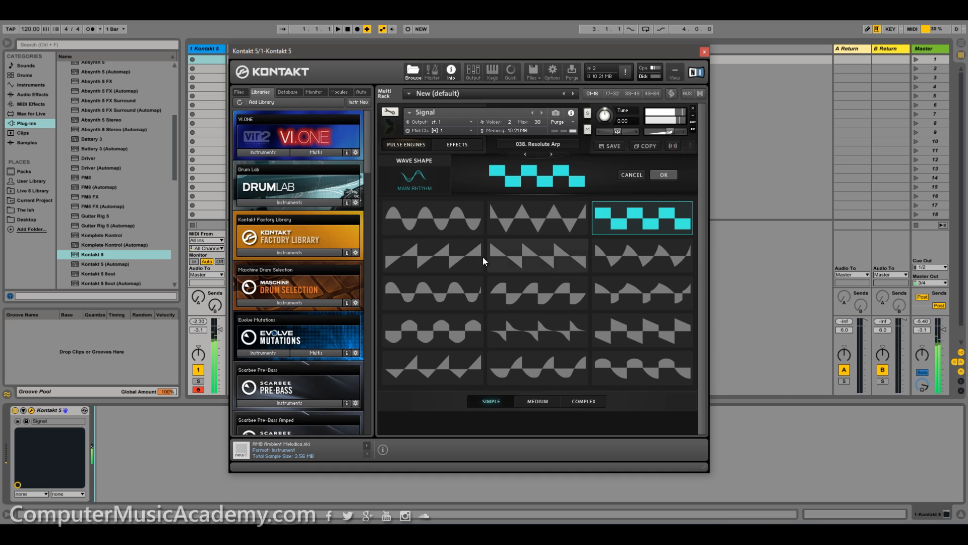
{"action": "left_click", "coordinate": [432, 256]}
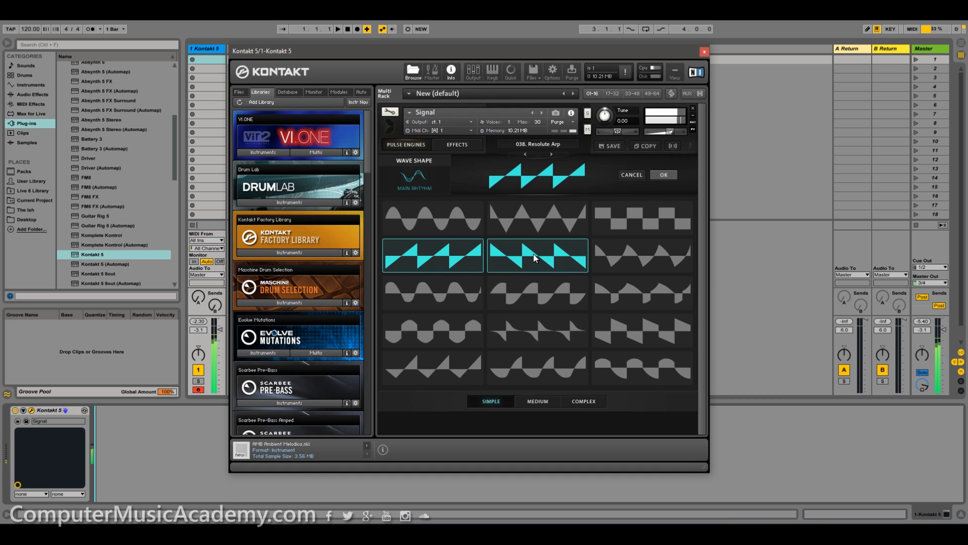
{"action": "left_click", "coordinate": [536, 258]}
{"action": "left_click", "coordinate": [648, 259]}
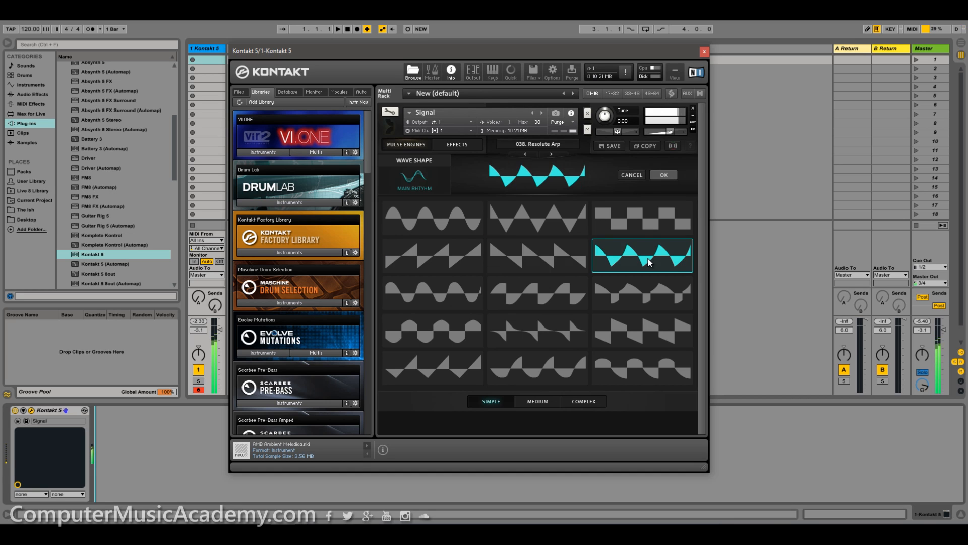
{"action": "left_click", "coordinate": [440, 289]}
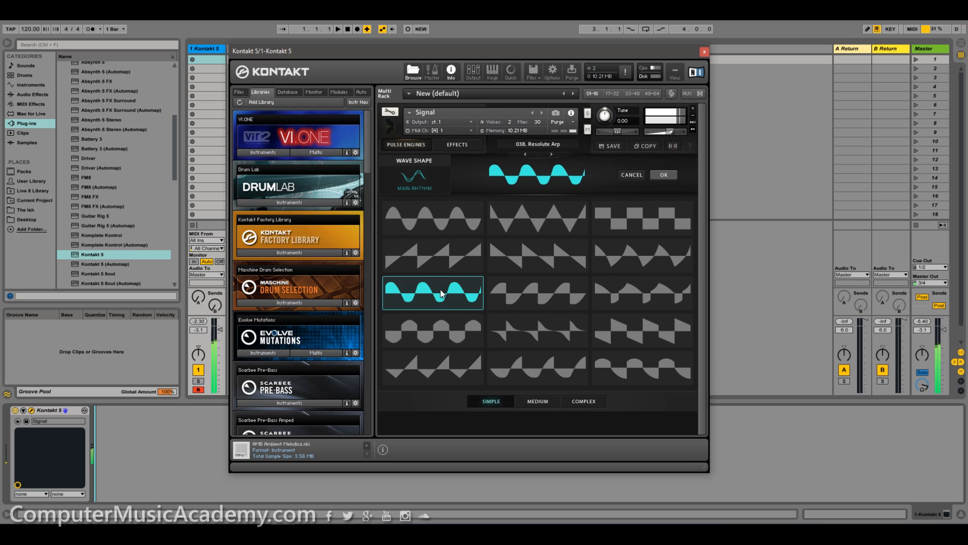
{"action": "left_click", "coordinate": [544, 291]}
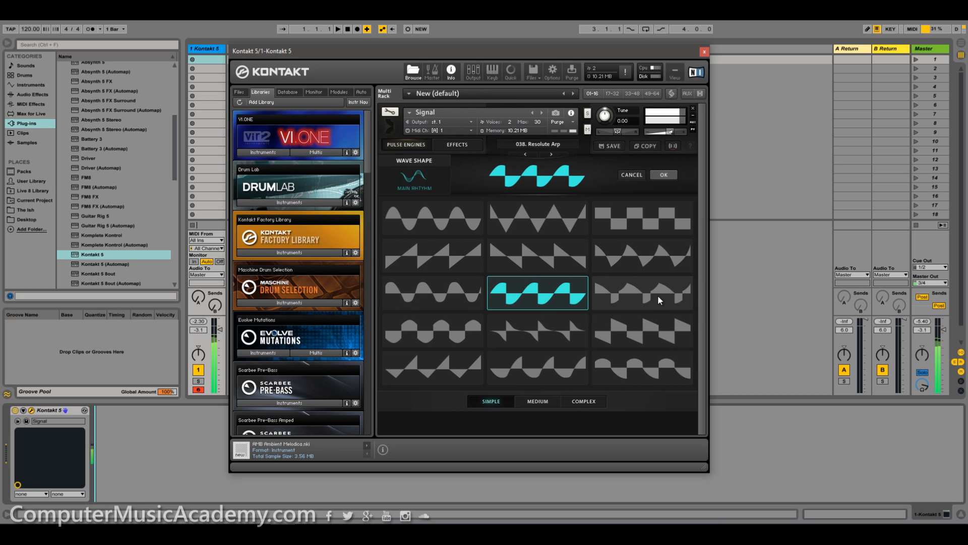
{"action": "left_click", "coordinate": [658, 295]}
{"action": "left_click", "coordinate": [423, 327]}
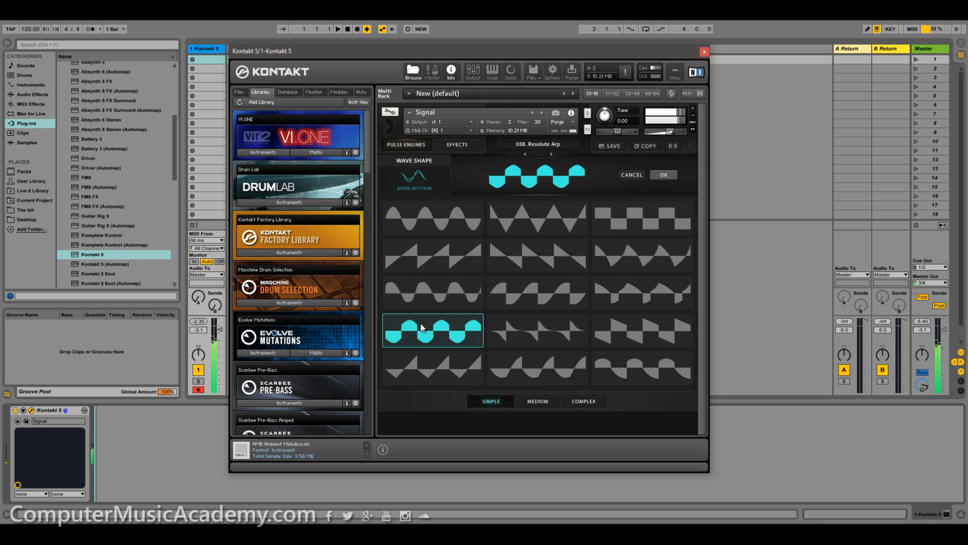
{"action": "left_click", "coordinate": [555, 330]}
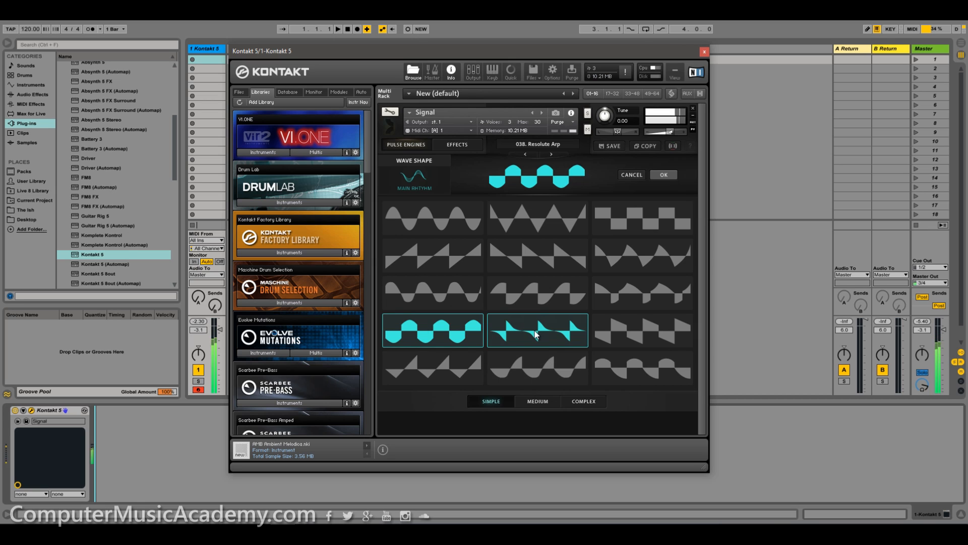
{"action": "left_click", "coordinate": [651, 332]}
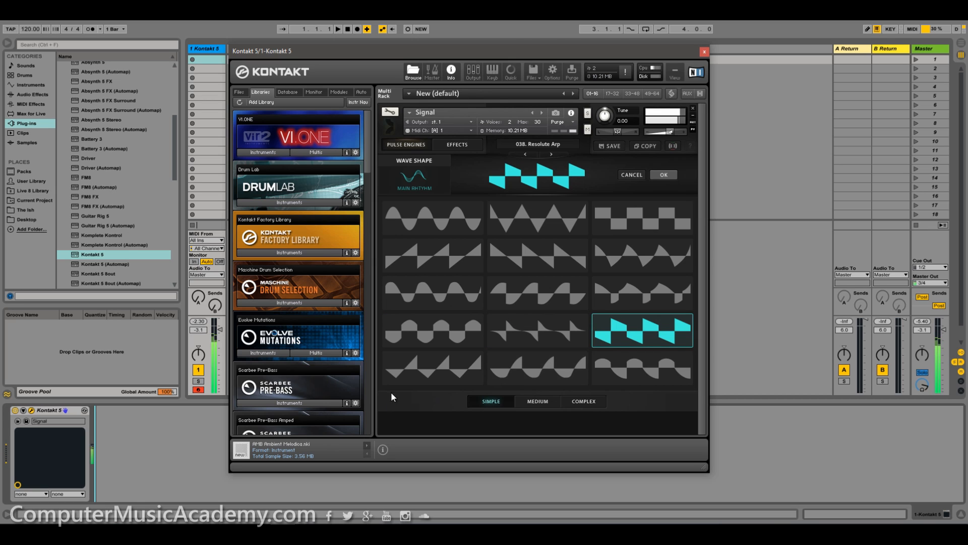
{"action": "left_click", "coordinate": [449, 368]}
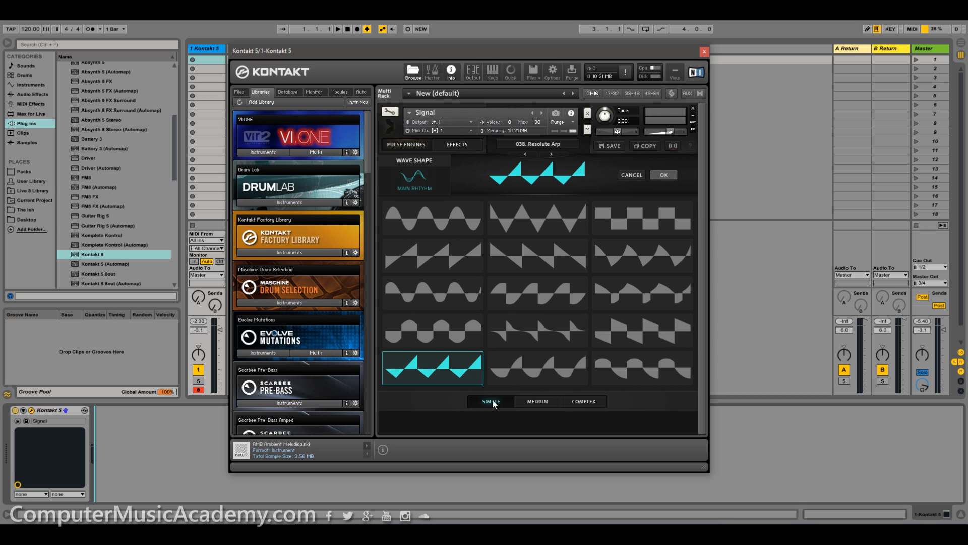
Look through the Medium and Complex wave shapes and cancel the shape selection
{"action": "left_click", "coordinate": [537, 404]}
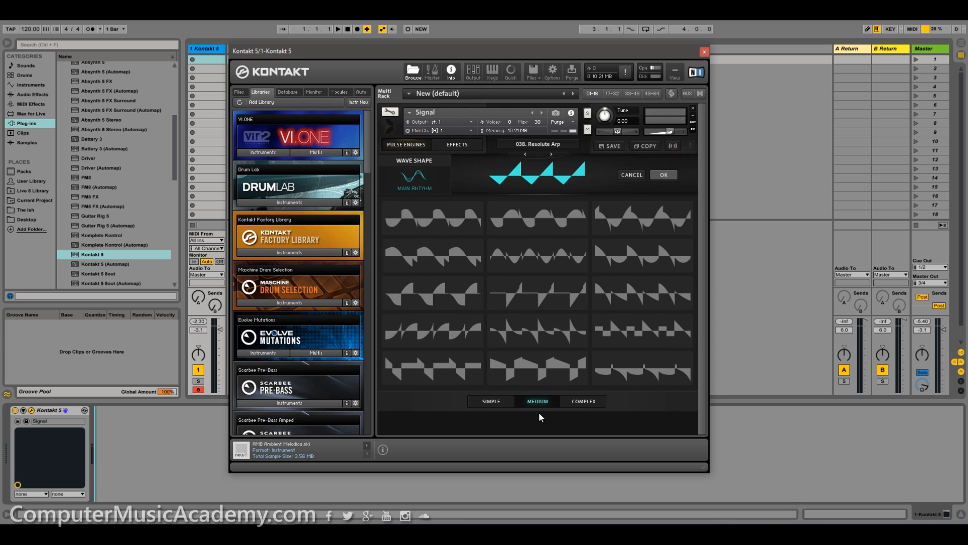
{"action": "left_click", "coordinate": [592, 405]}
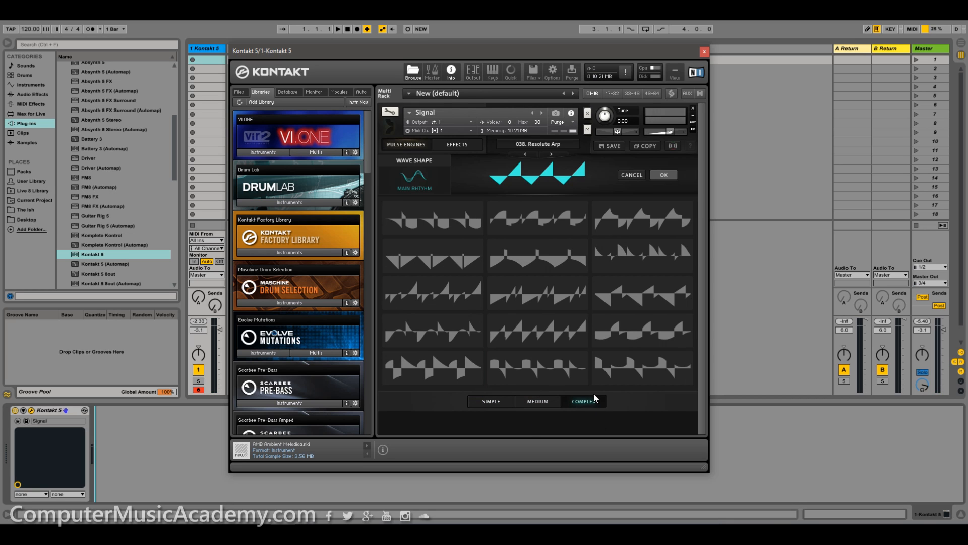
{"action": "left_click", "coordinate": [623, 177]}
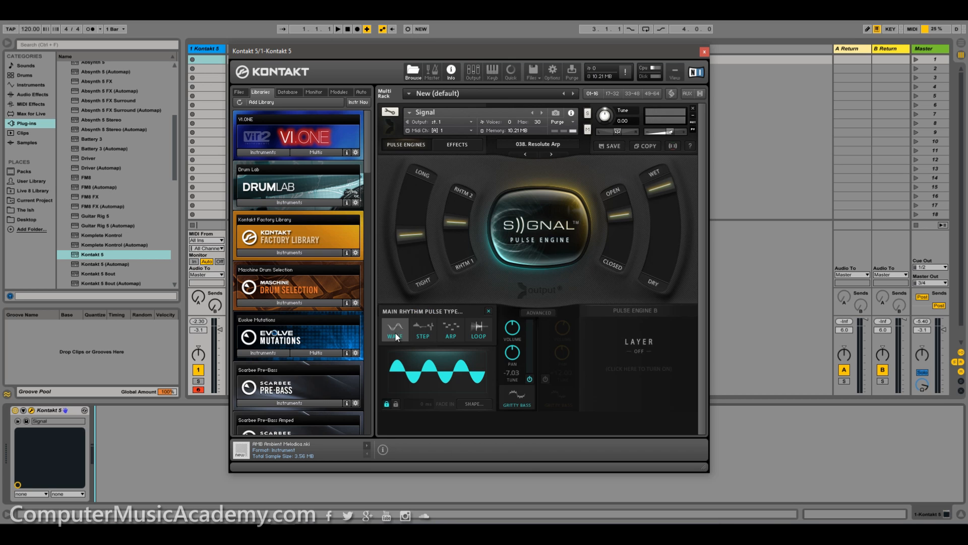
Try the Step pulse type on the main rhythm, browse its Simple, Syncopated and Triplet patterns, and cancel the pattern selection
{"action": "left_click", "coordinate": [427, 327]}
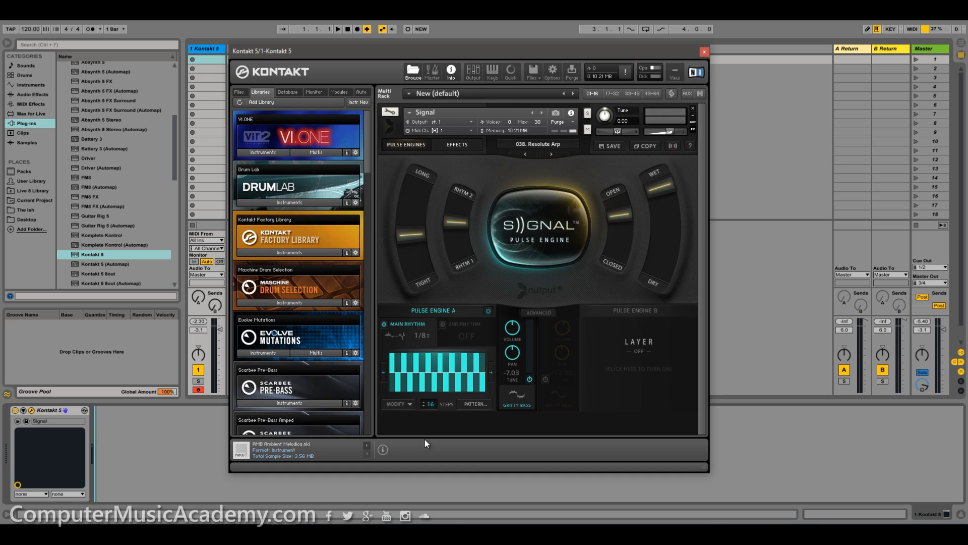
{"action": "left_click", "coordinate": [477, 404]}
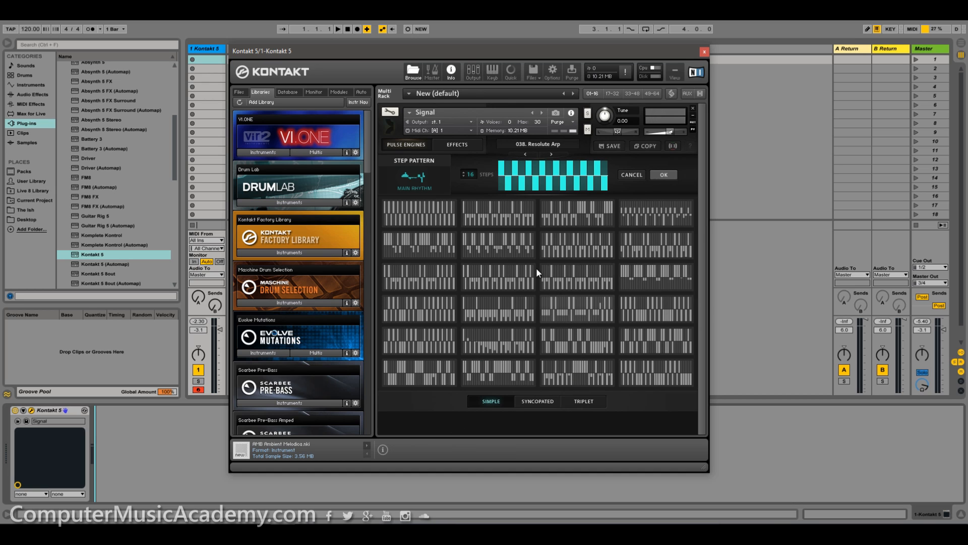
{"action": "left_click", "coordinate": [539, 402]}
{"action": "left_click", "coordinate": [585, 402]}
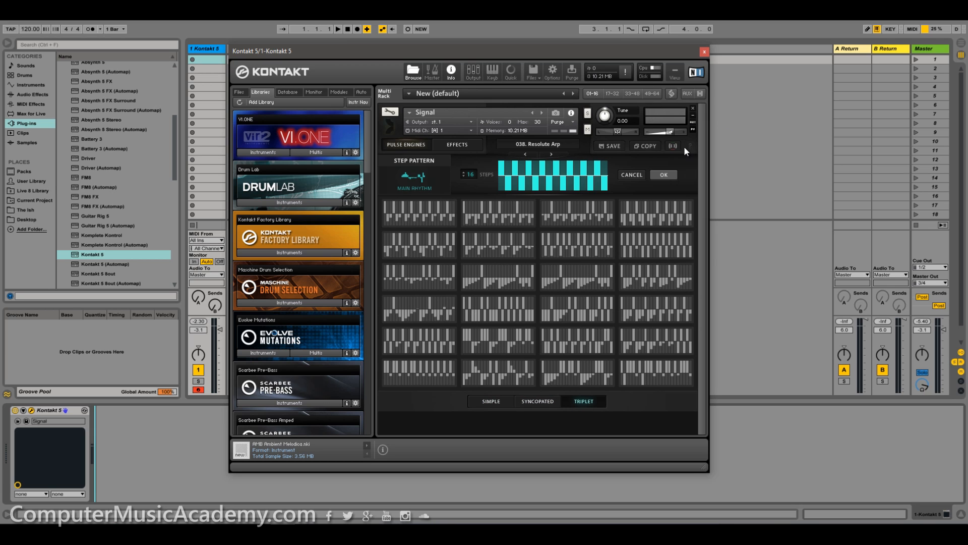
{"action": "left_click", "coordinate": [628, 178]}
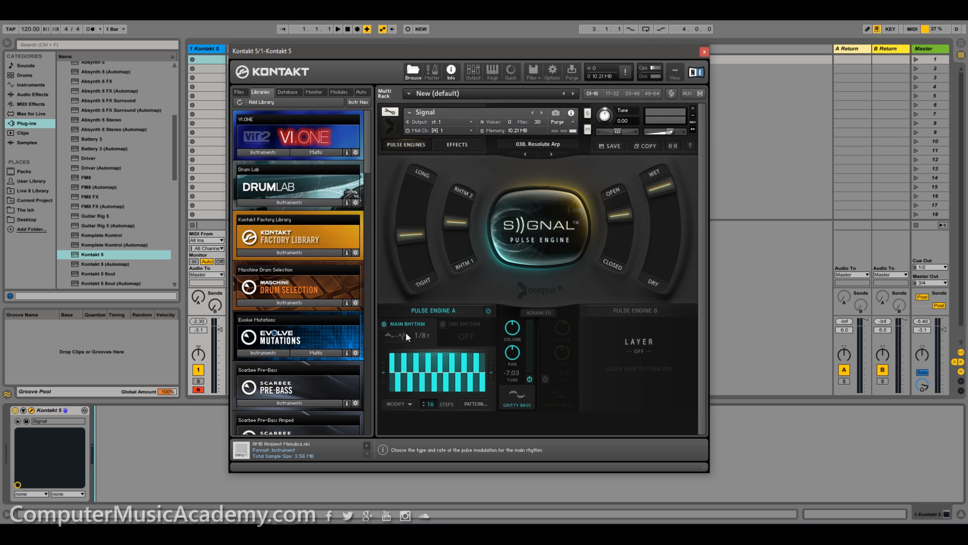
Return the main rhythm to Arp, look over the Simple arp patterns, and cancel the pattern selection
{"action": "left_click", "coordinate": [453, 330]}
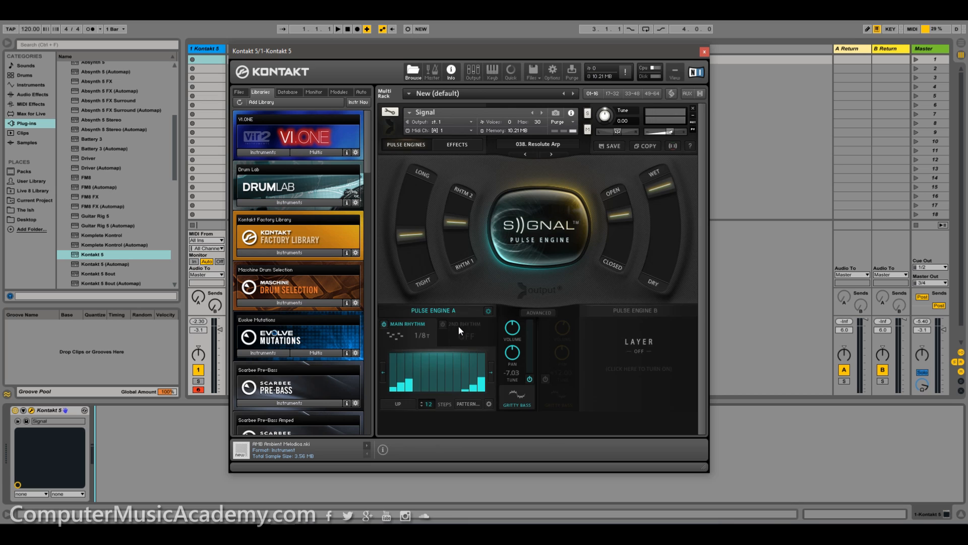
{"action": "left_click", "coordinate": [469, 404]}
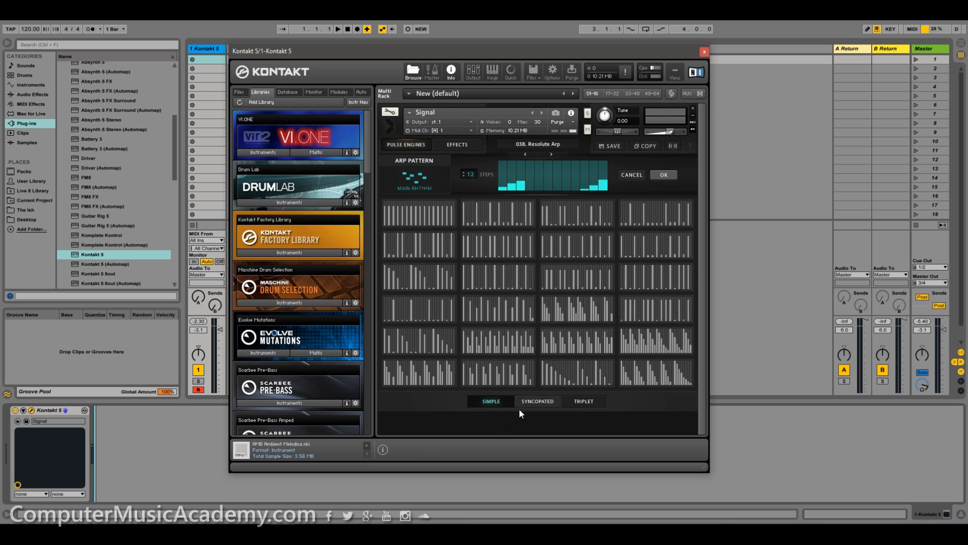
{"action": "left_click", "coordinate": [631, 177]}
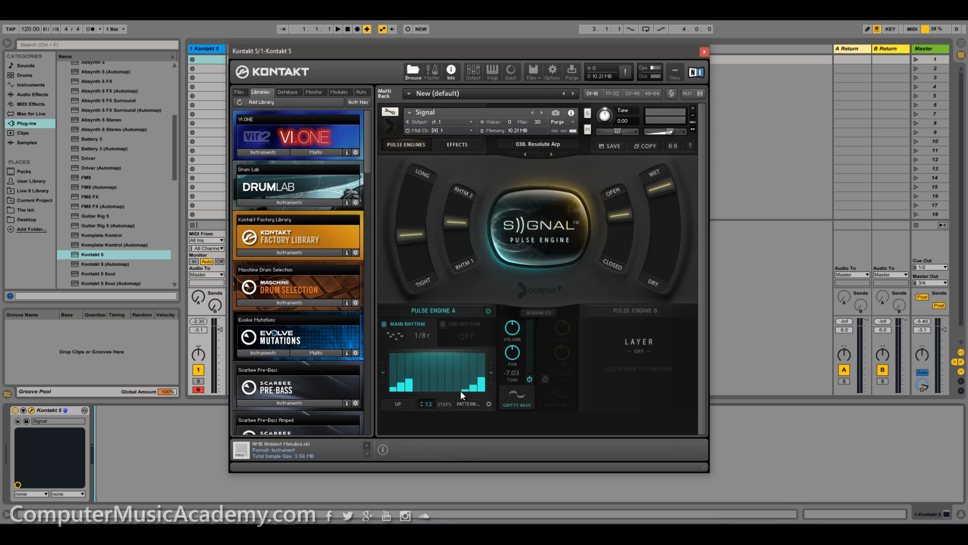
Alternate the main rhythm between the Loop and Wave pulse types to compare them and return it to Arp
{"action": "left_click", "coordinate": [396, 335]}
{"action": "left_click", "coordinate": [480, 341]}
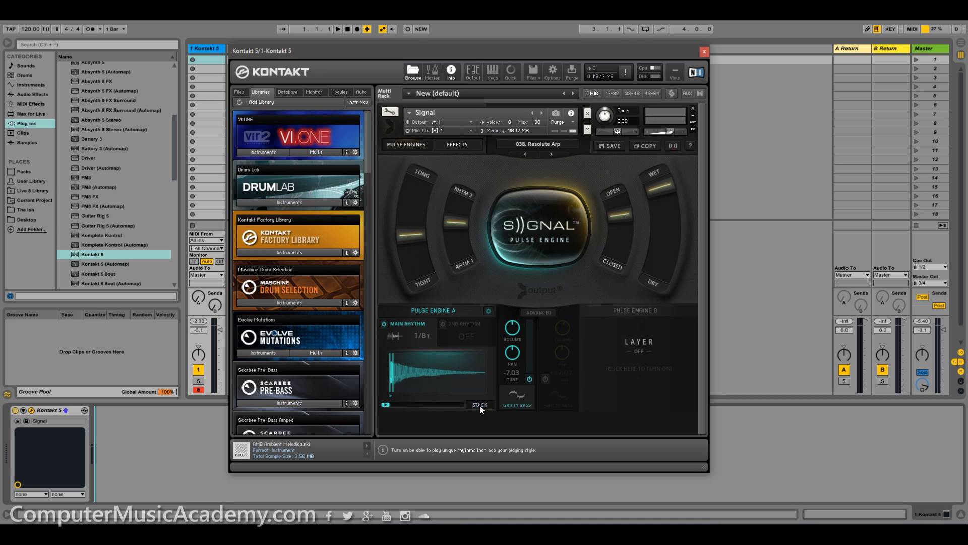
{"action": "left_click", "coordinate": [396, 336]}
{"action": "left_click", "coordinate": [396, 333]}
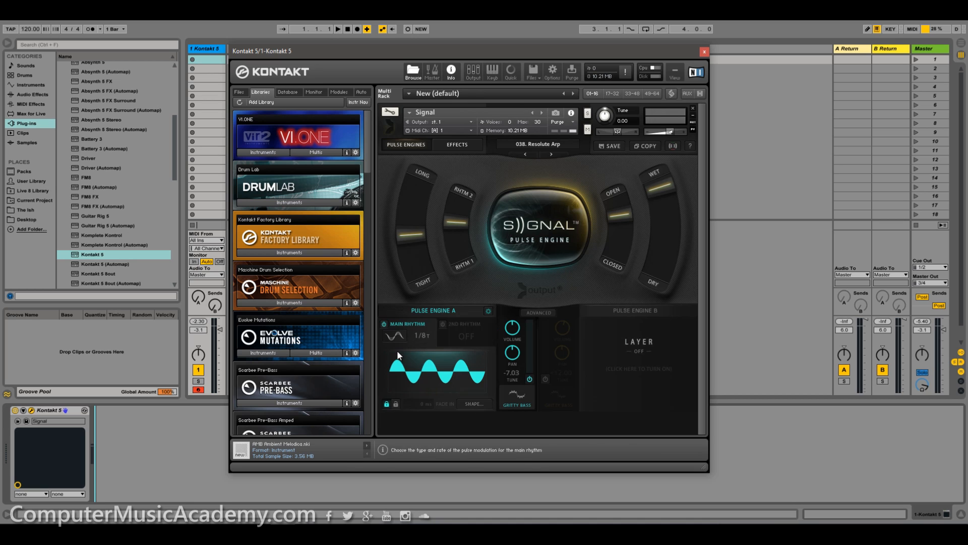
{"action": "left_click", "coordinate": [403, 334]}
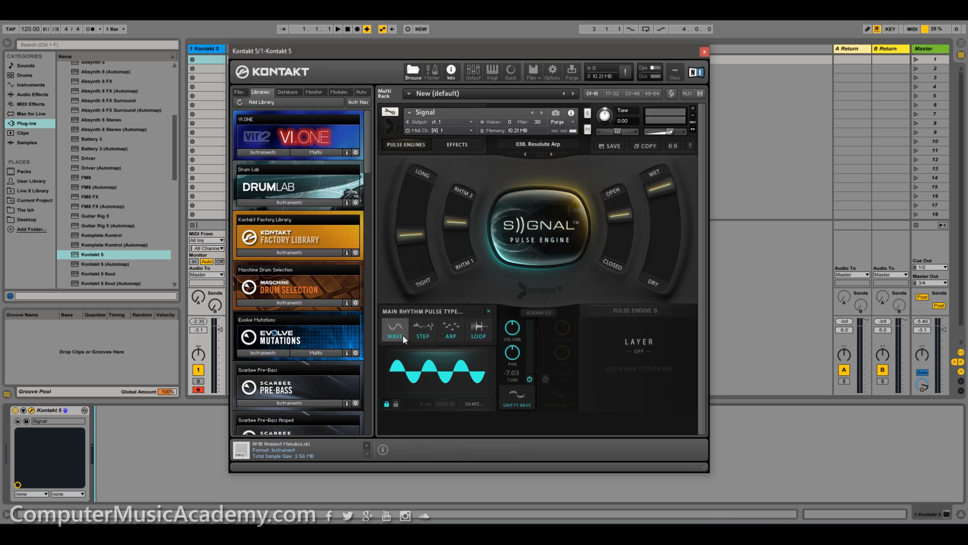
{"action": "left_click", "coordinate": [477, 337]}
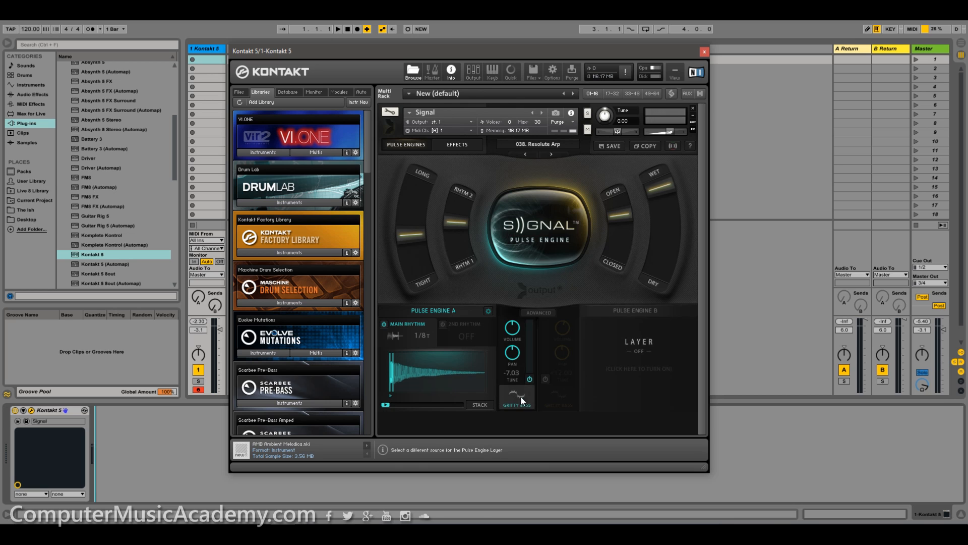
{"action": "left_click", "coordinate": [394, 334]}
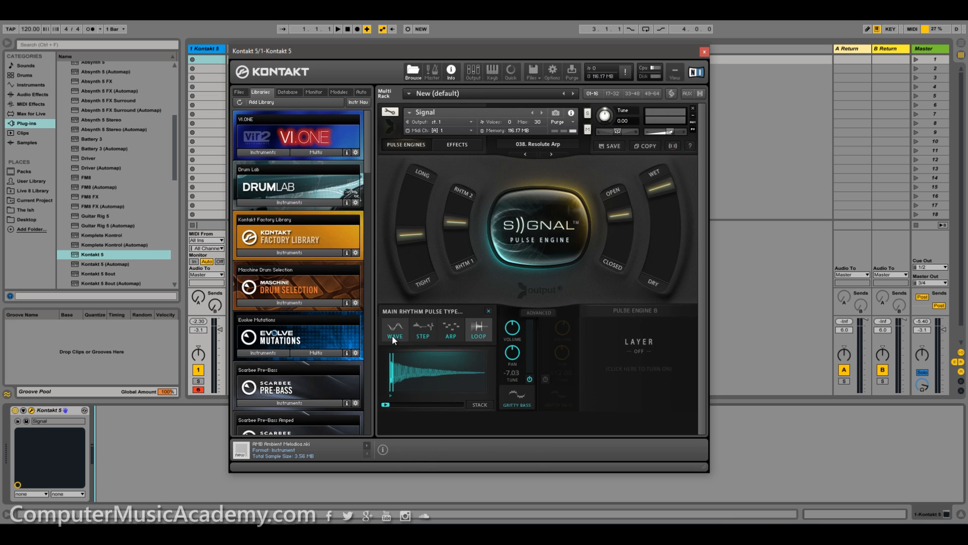
{"action": "left_click", "coordinate": [393, 332]}
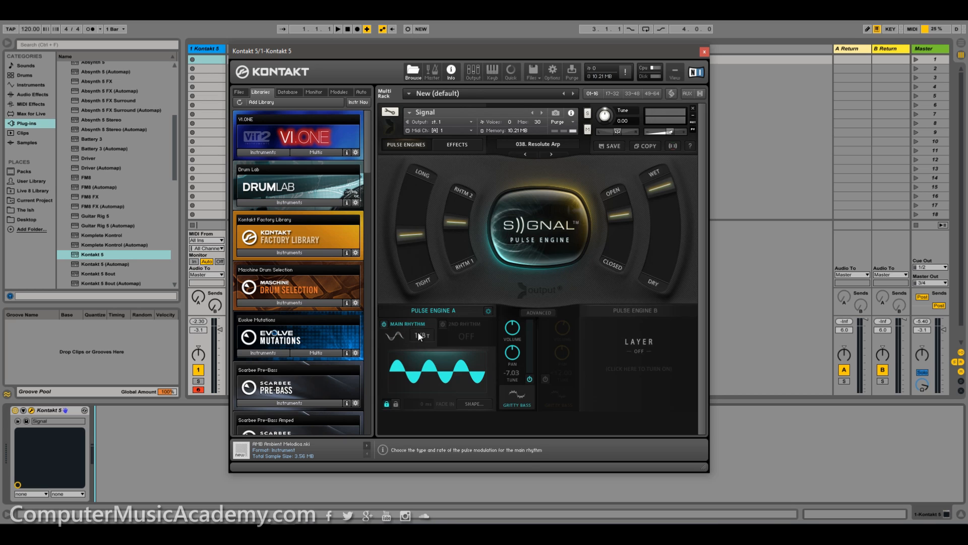
{"action": "left_click", "coordinate": [414, 334]}
{"action": "left_click", "coordinate": [450, 333]}
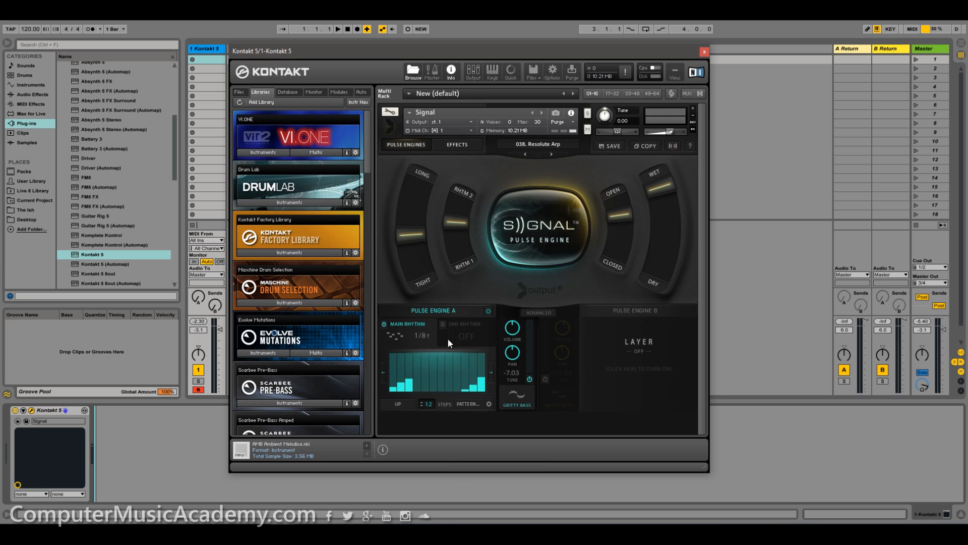
Draw a new varied velocity pattern across the arp steps and review the arp direction options, keeping Up
{"action": "mouse_move", "coordinate": [393, 357]}
{"action": "left_mouse_down"}
{"action": "mouse_move", "coordinate": [418, 369]}
{"action": "mouse_move", "coordinate": [477, 359]}
{"action": "left_mouse_up"}
{"action": "left_click", "coordinate": [398, 404]}
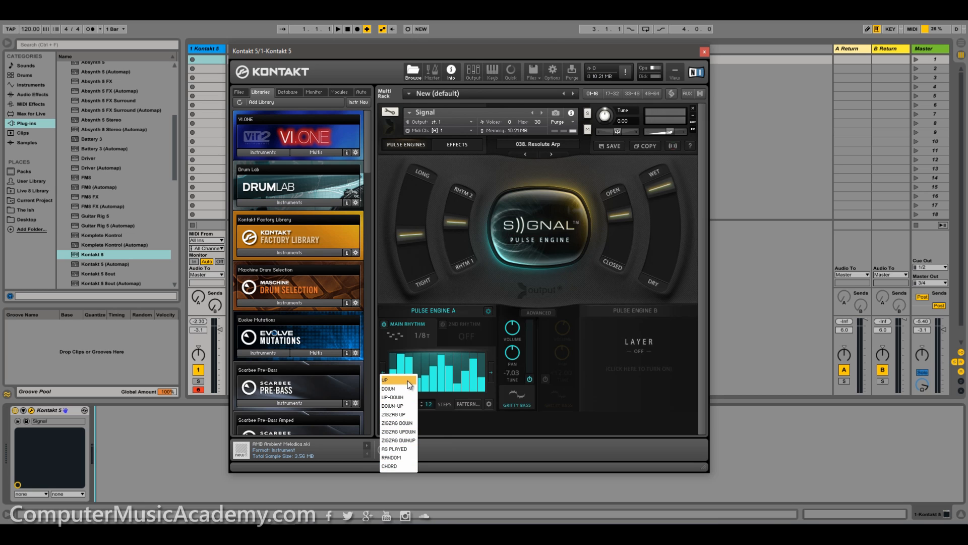
{"action": "left_click", "coordinate": [439, 431]}
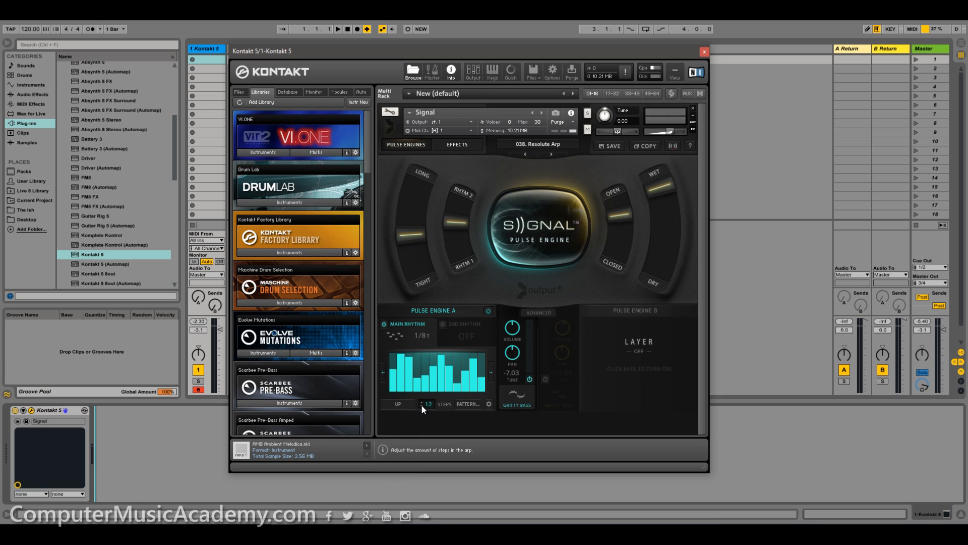
Reduce the main rhythm's arp to 6 steps and briefly view its additional arp settings
{"action": "left_click_drag", "start_coordinate": [426, 405], "coordinate": [494, 410]}
{"action": "left_click", "coordinate": [490, 403]}
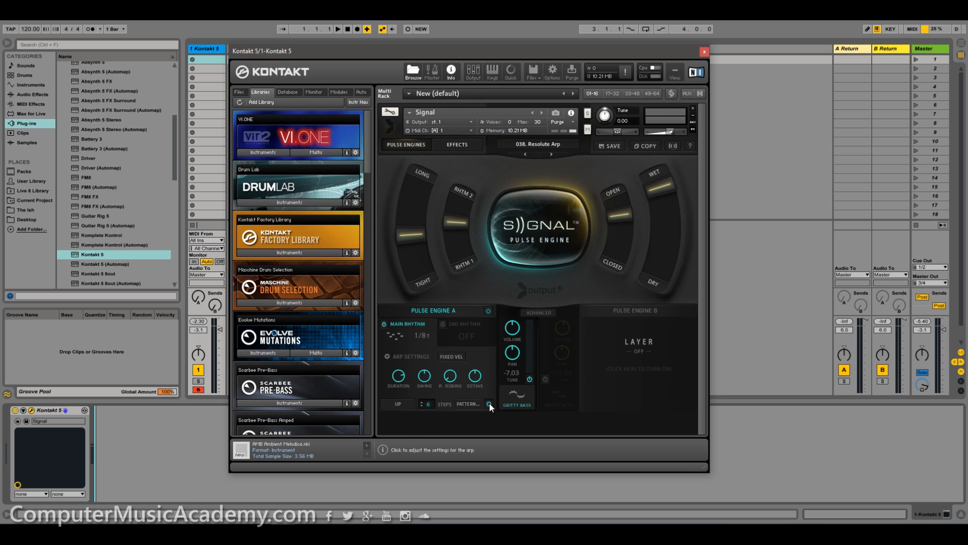
{"action": "left_click", "coordinate": [489, 403]}
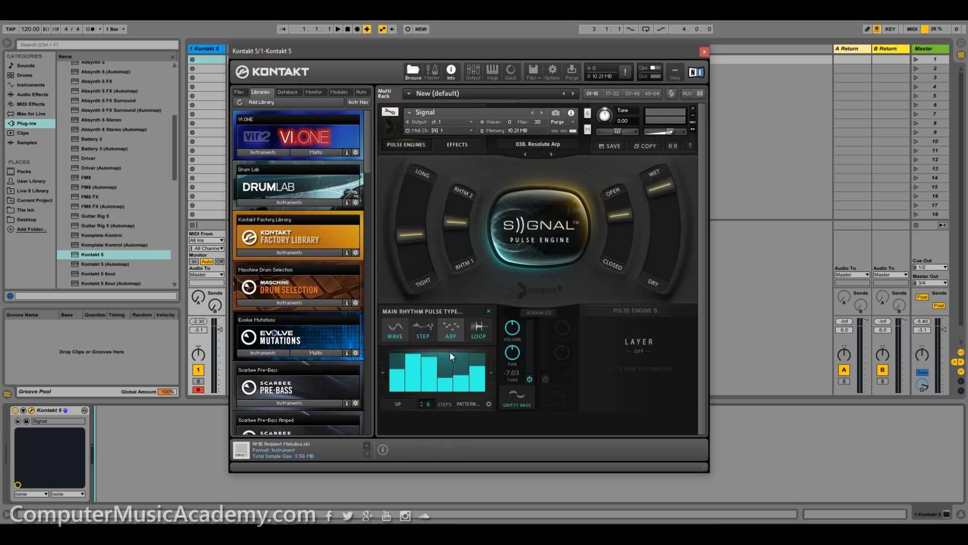
Close the main rhythm options and turn on Pulse Engine A's second rhythm to show its wave
{"action": "left_click", "coordinate": [407, 404]}
{"action": "left_click", "coordinate": [496, 370]}
{"action": "left_click", "coordinate": [465, 331]}
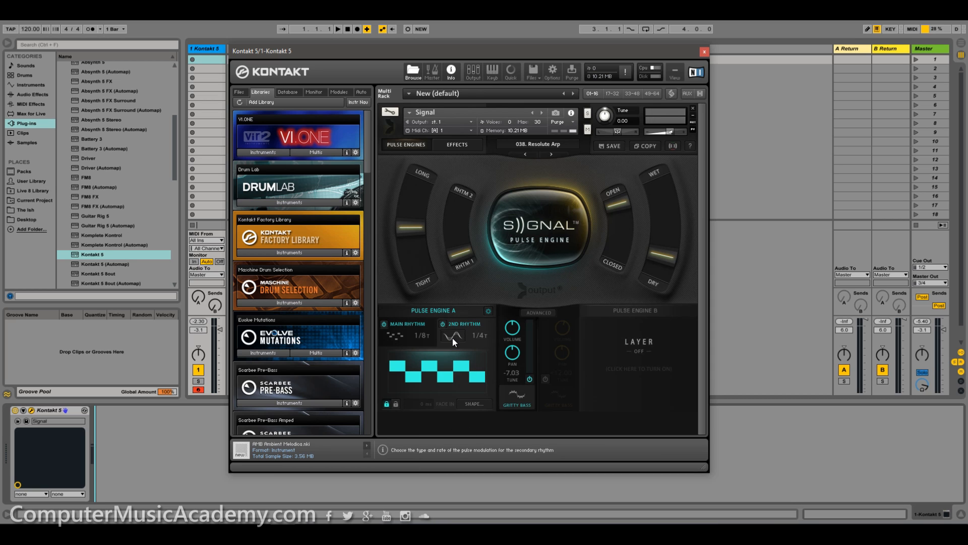
Review the pulse types available for Pulse Engine A's second rhythm without changing them, and turn on the Pulse Engine B layer
{"action": "left_click", "coordinate": [452, 337]}
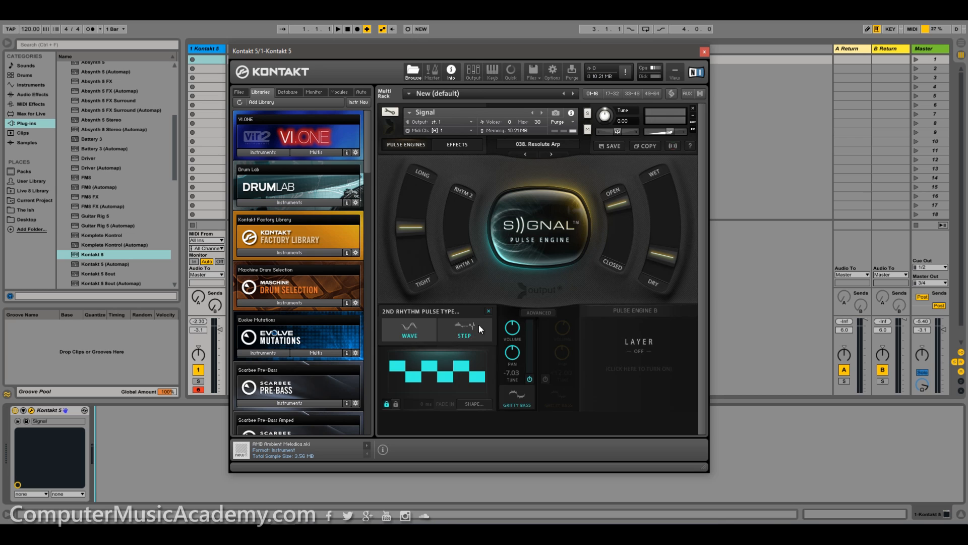
{"action": "left_click", "coordinate": [489, 310]}
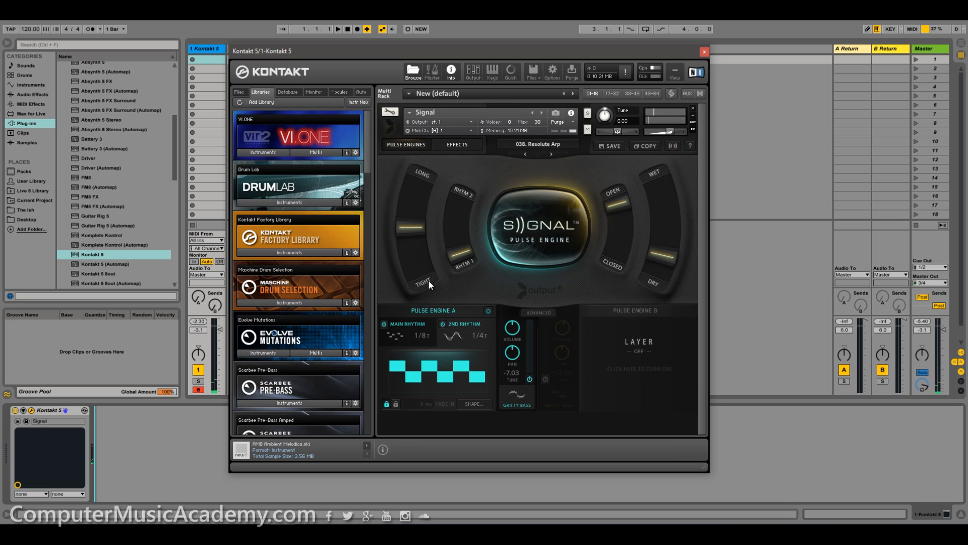
{"action": "left_click", "coordinate": [547, 380]}
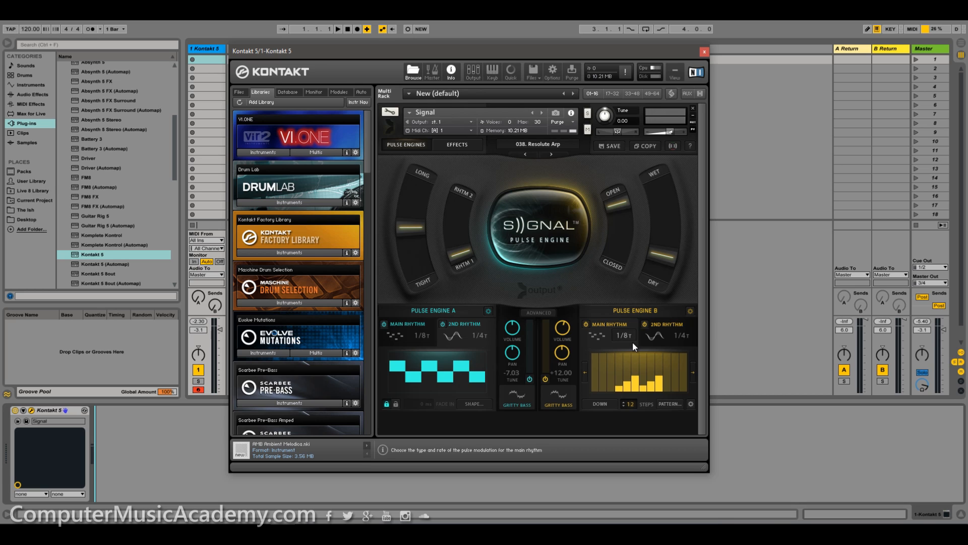
Examine the advanced settings of both pulse engines, including rhythm sends, filters and ADSR envelopes, and return to the main view
{"action": "left_click", "coordinate": [539, 312]}
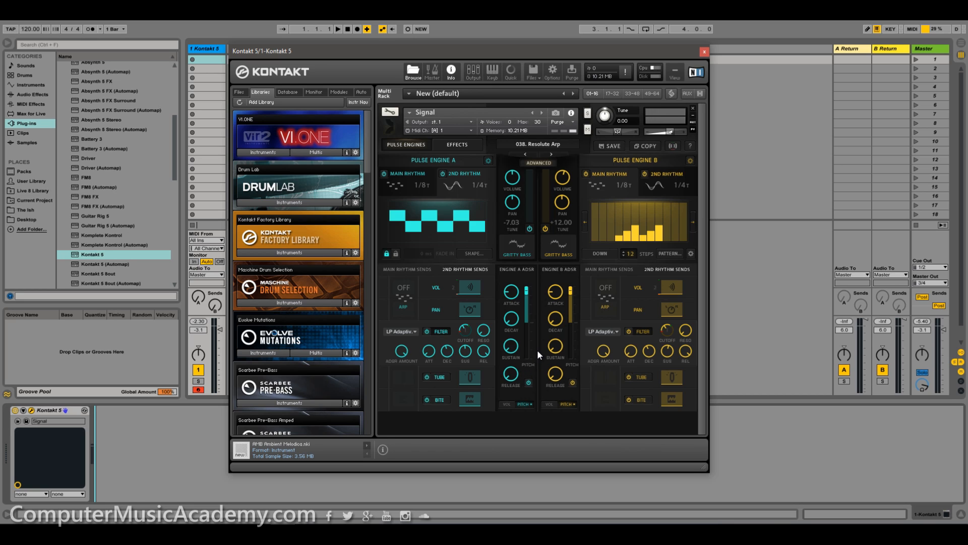
{"action": "left_click", "coordinate": [537, 161]}
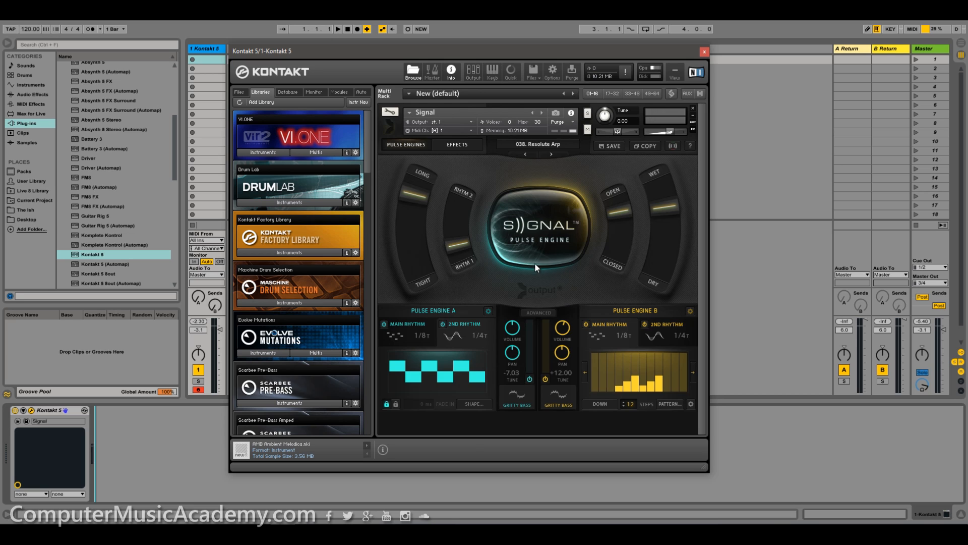
Show the Tape Saturation effect, enable it for Pulse A and Pulse B to demonstrate it, and disable it for both
{"action": "left_click", "coordinate": [458, 145]}
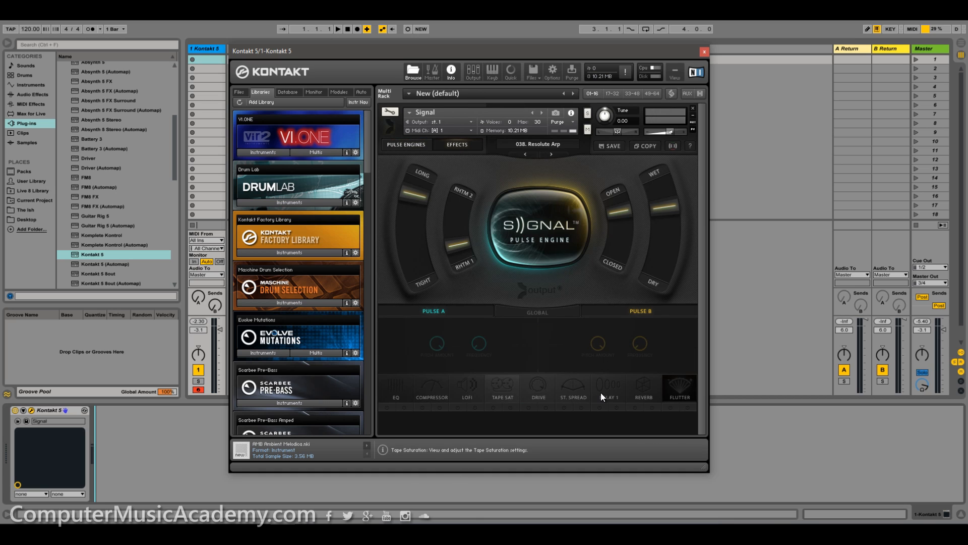
{"action": "left_click", "coordinate": [510, 389]}
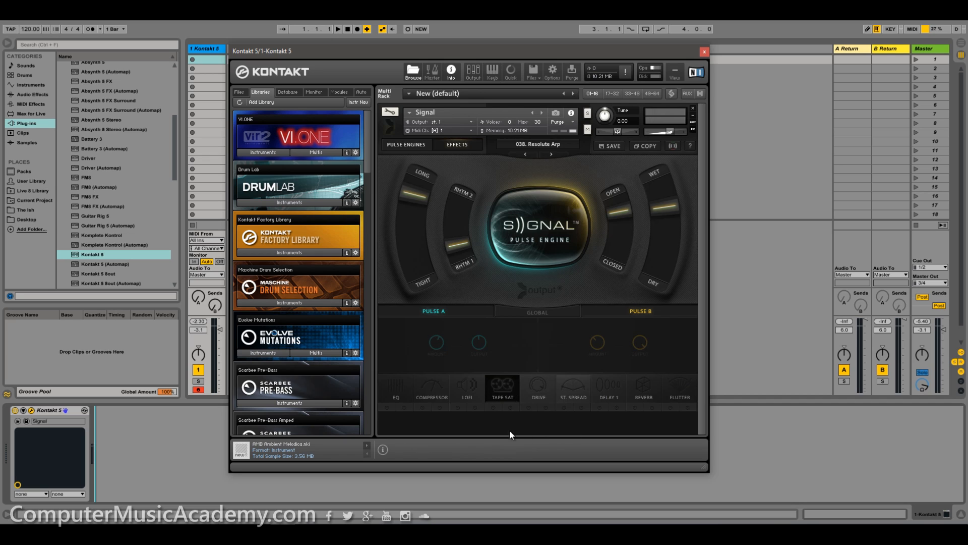
{"action": "left_click", "coordinate": [493, 408]}
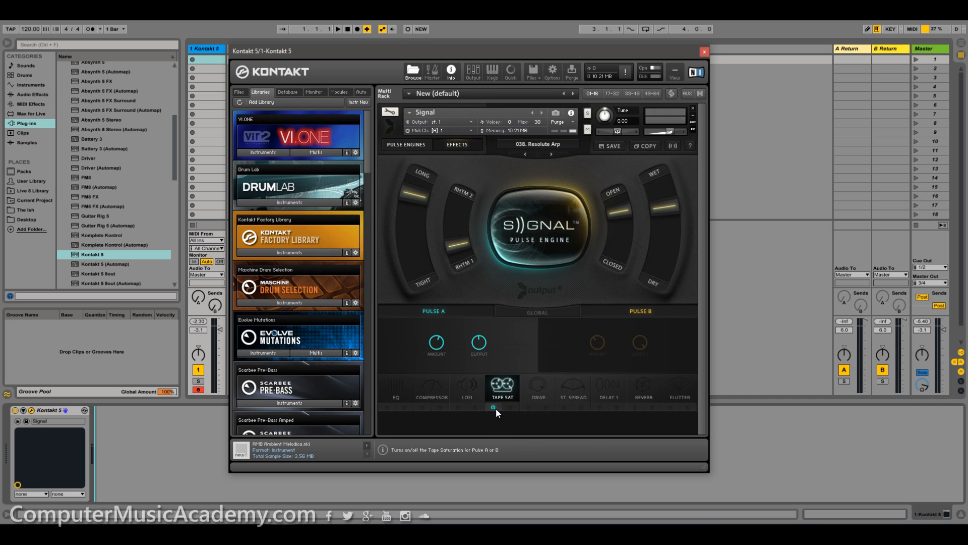
{"action": "left_click", "coordinate": [510, 408]}
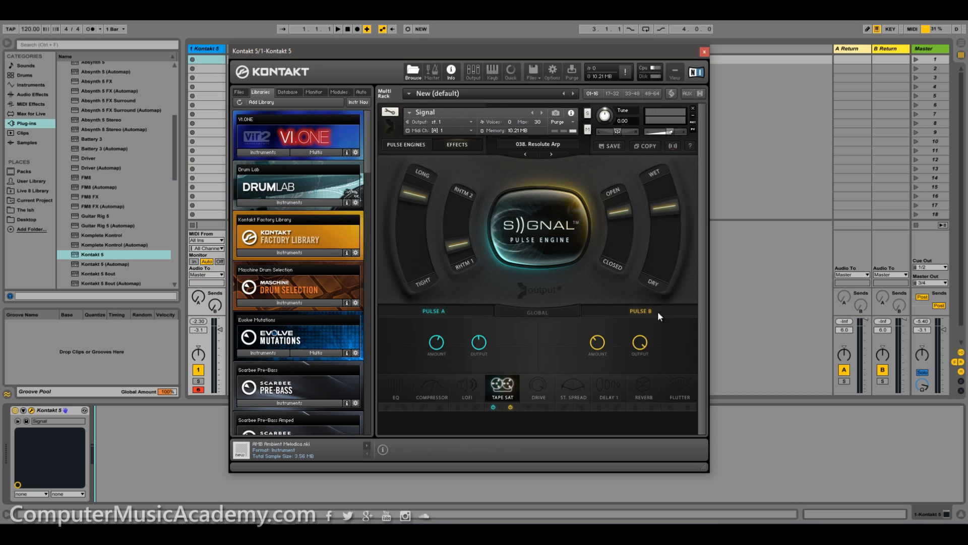
{"action": "left_click", "coordinate": [510, 407]}
{"action": "left_click", "coordinate": [494, 408]}
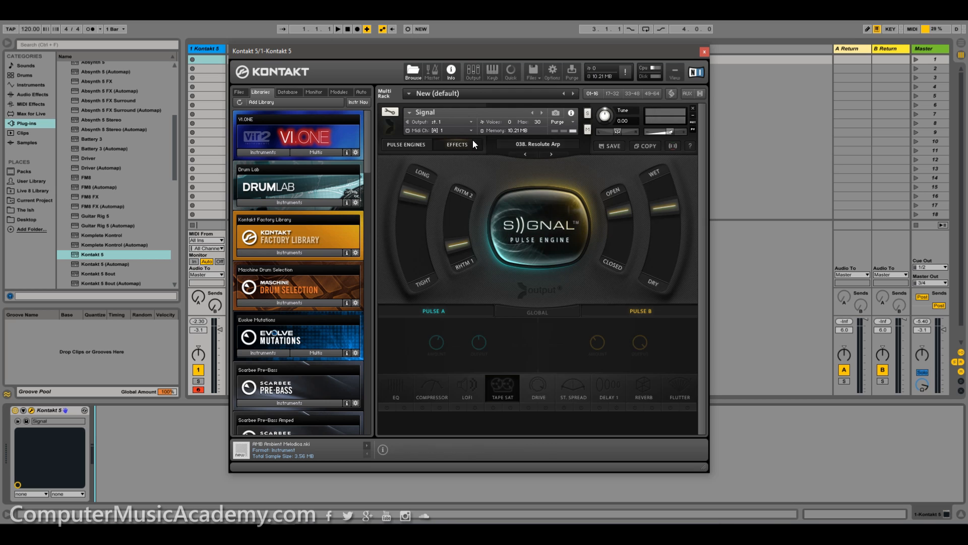
Examine the control assignments of Macros 1 to 4 and return to Macro 1
{"action": "left_click", "coordinate": [673, 146]}
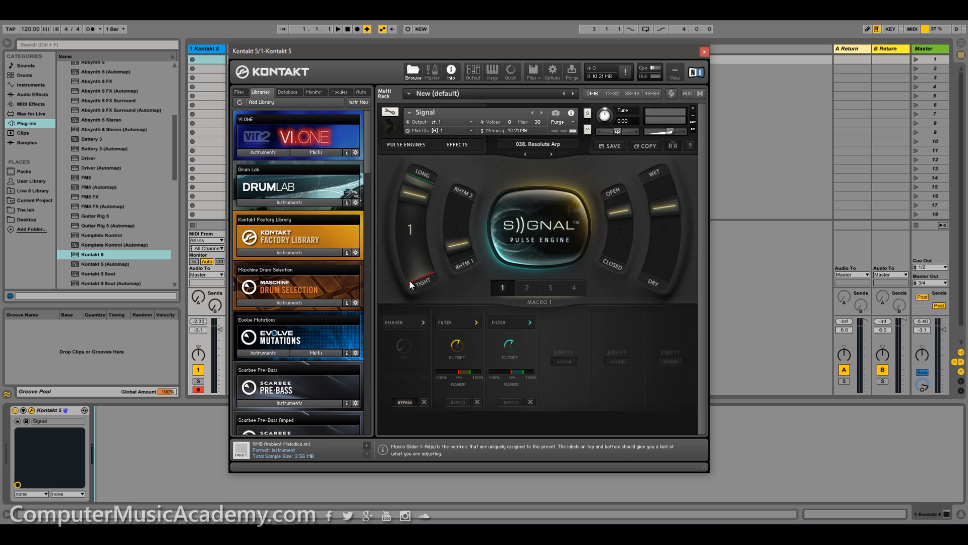
{"action": "left_click", "coordinate": [524, 289]}
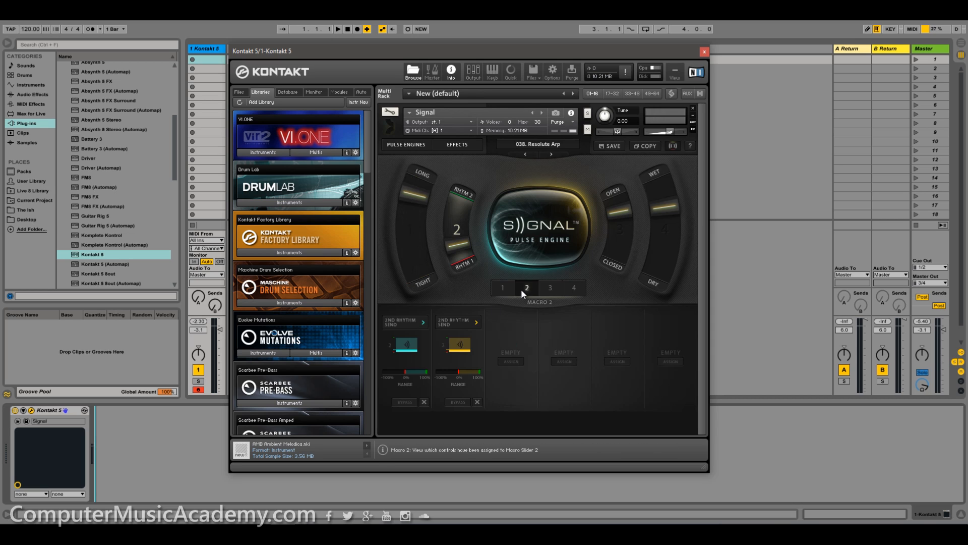
{"action": "left_click", "coordinate": [549, 288]}
{"action": "left_click", "coordinate": [571, 289]}
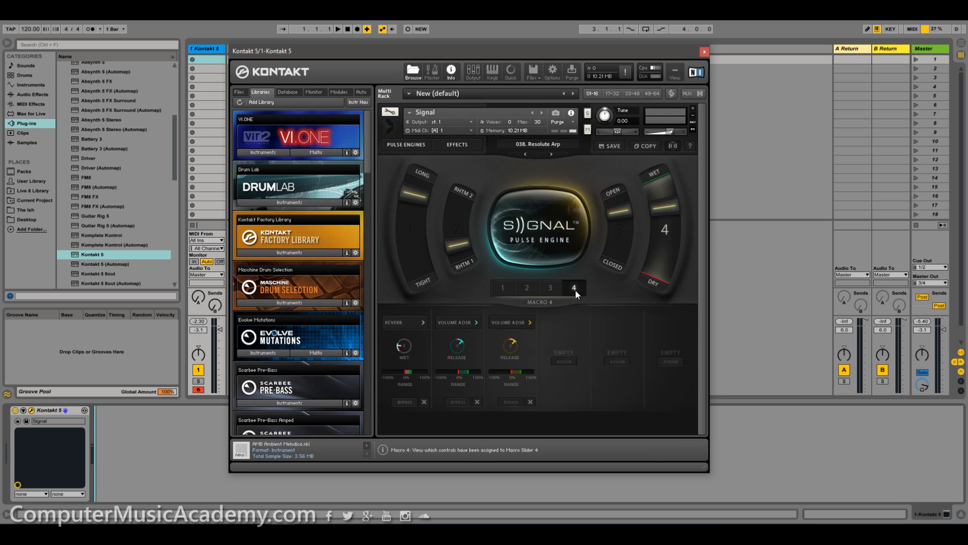
{"action": "left_click", "coordinate": [505, 292]}
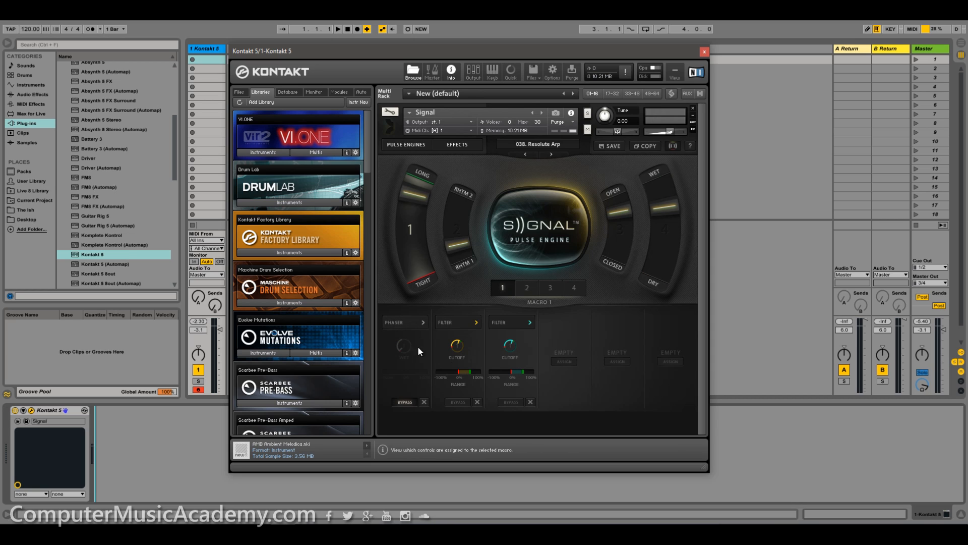
Enable Tape Saturation for Pulse A, assign its Amount to Macro 1's first empty slot, and return to the pulse engines
{"action": "left_click", "coordinate": [567, 360]}
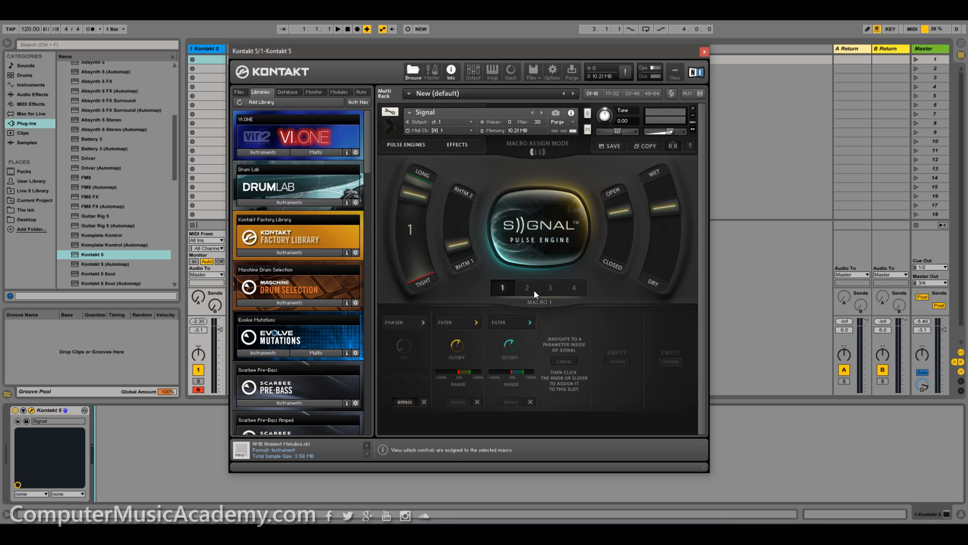
{"action": "left_click", "coordinate": [457, 145]}
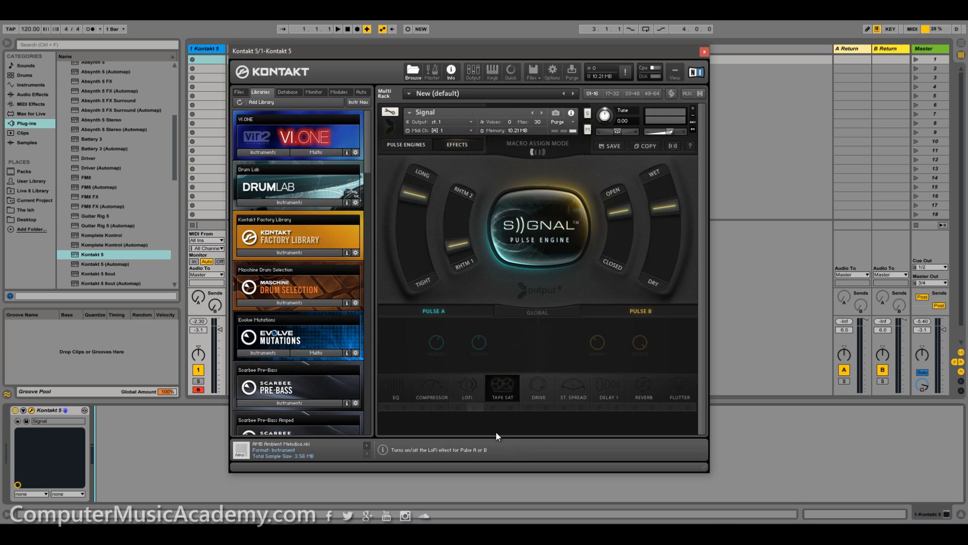
{"action": "left_click", "coordinate": [493, 407]}
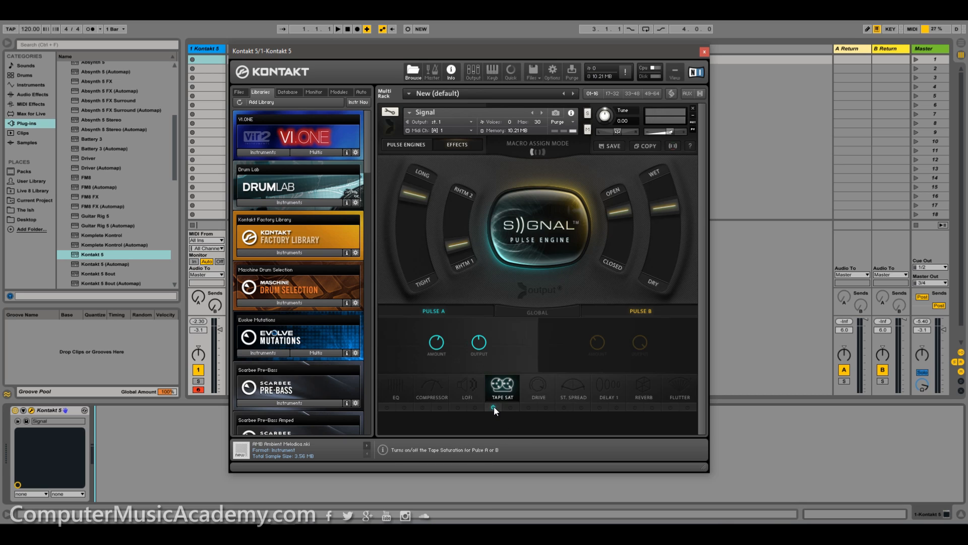
{"action": "mouse_move", "coordinate": [436, 344]}
{"action": "left_click", "coordinate": [438, 343]}
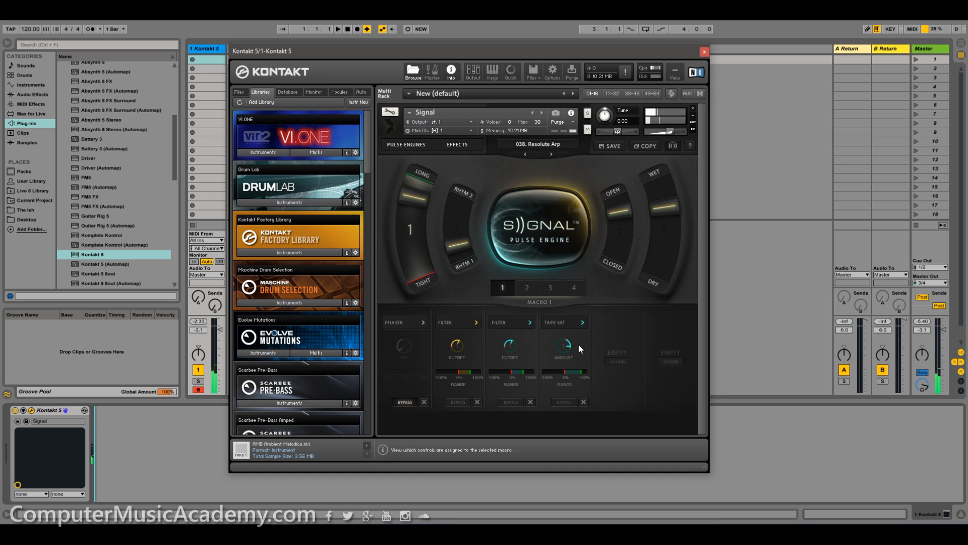
{"action": "left_click", "coordinate": [395, 144]}
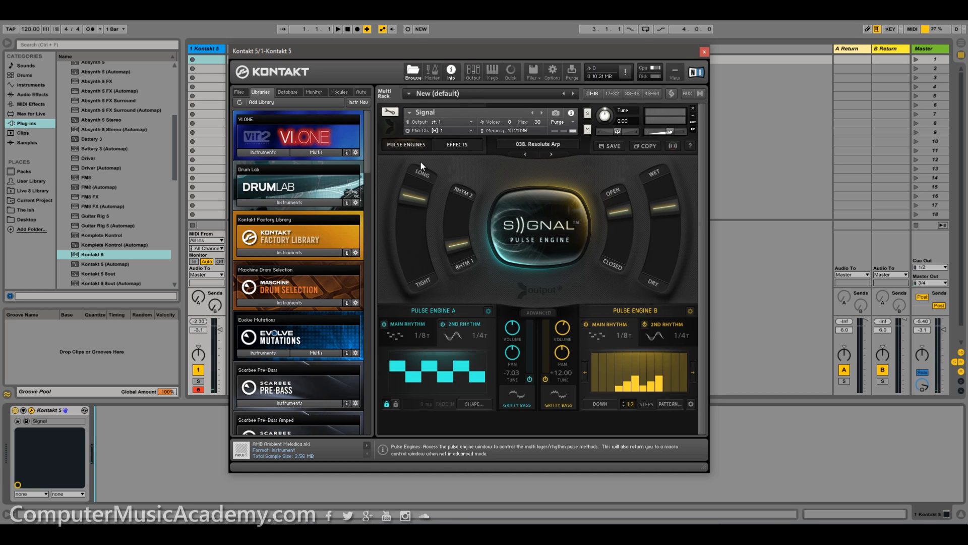